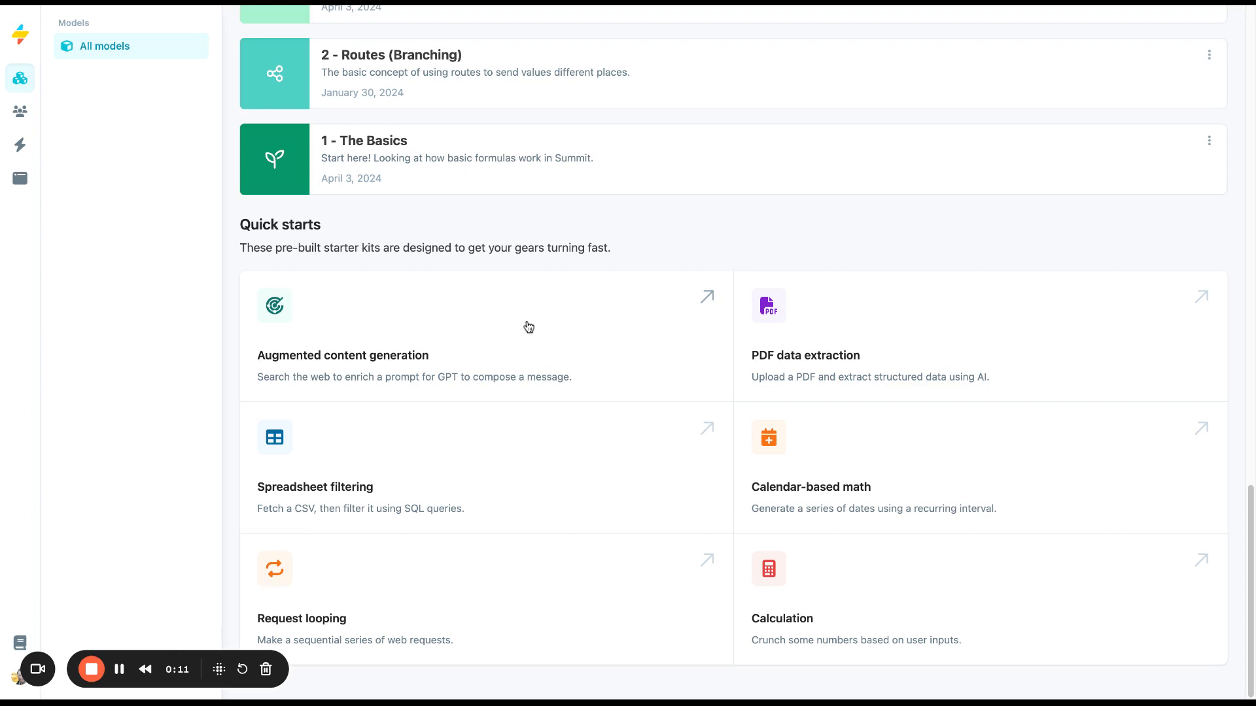
Open the Augmented content generation quick start and inspect the model name and OPENAI_KEY reference in the gpt node's formula.
{"action": "left_click", "coordinate": [556, 379]}
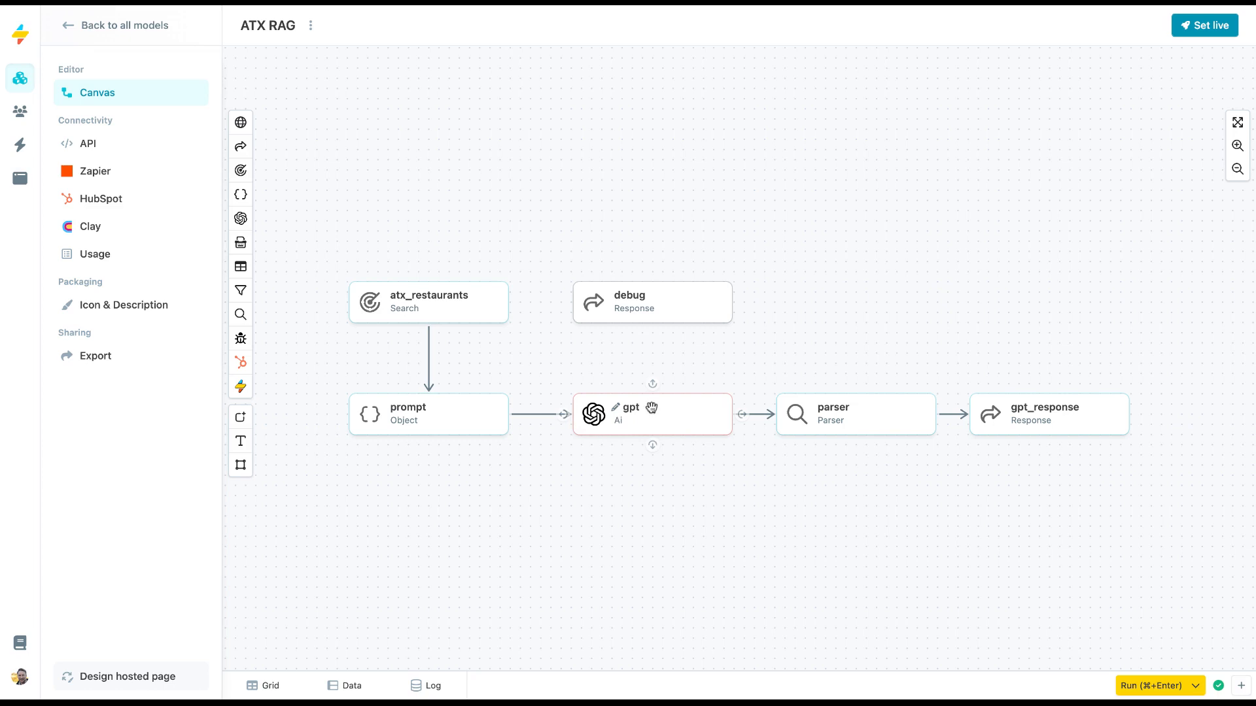
{"action": "left_click", "coordinate": [687, 418]}
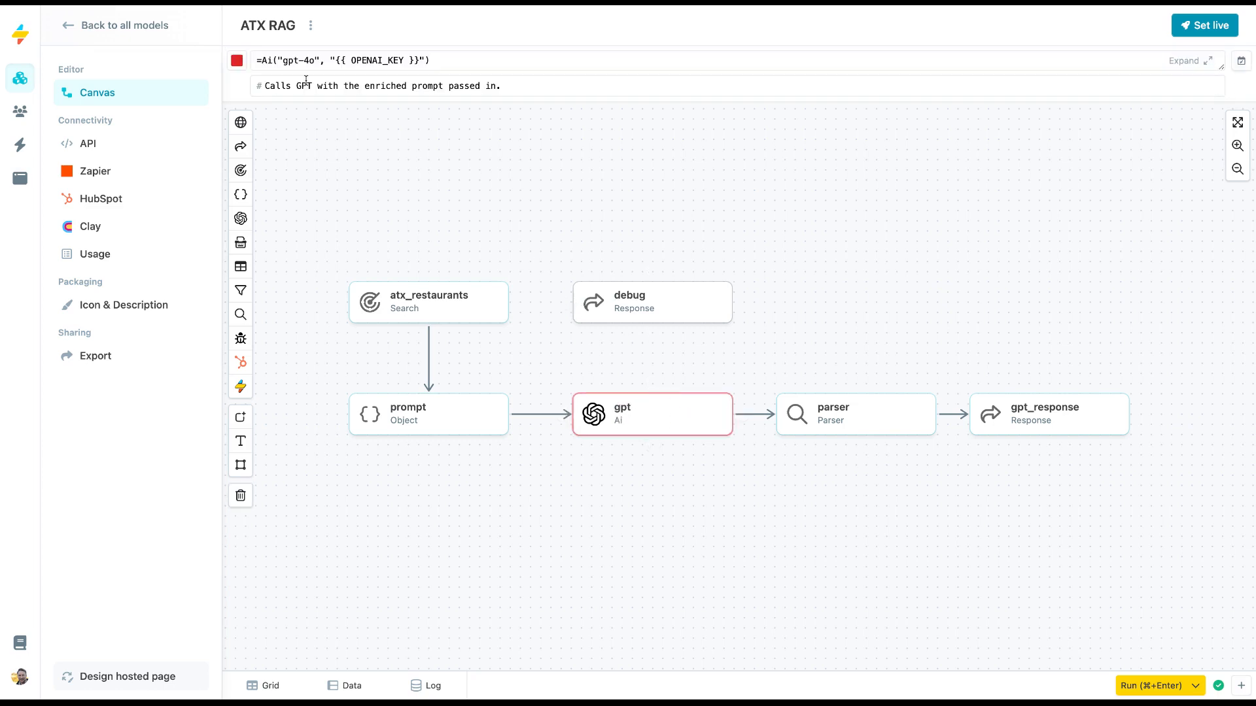
{"action": "left_click", "coordinate": [281, 60]}
{"action": "left_click_drag", "start_coordinate": [282, 60], "coordinate": [310, 63]}
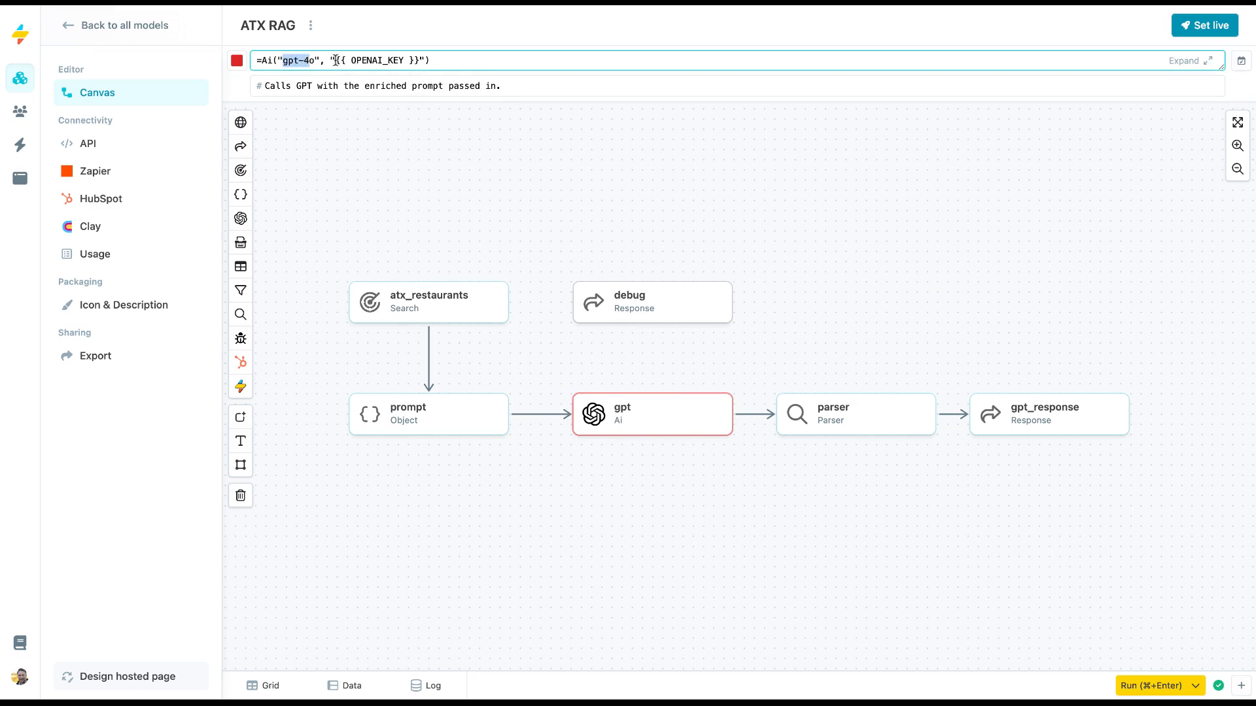
{"action": "left_click_drag", "start_coordinate": [336, 61], "coordinate": [346, 60]}
{"action": "double_click", "coordinate": [391, 61]}
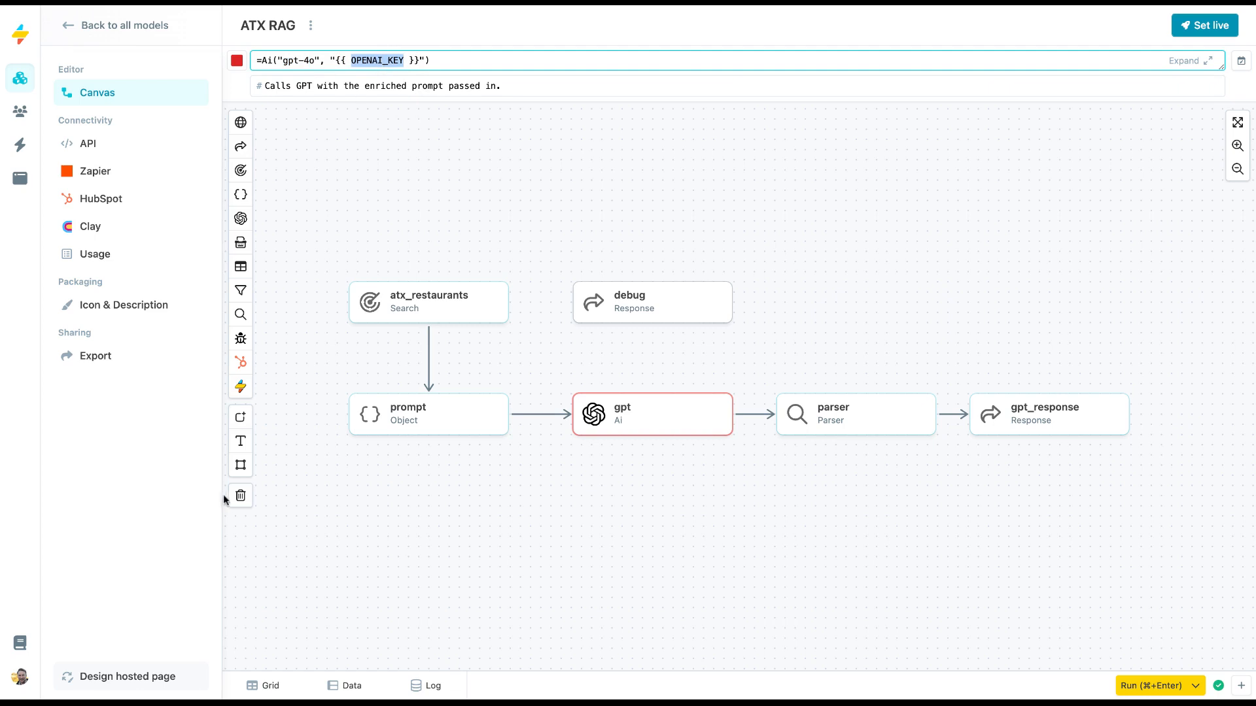
Open the account's Vault and examine the stored OPENAI_KEY item.
{"action": "left_click", "coordinate": [20, 678]}
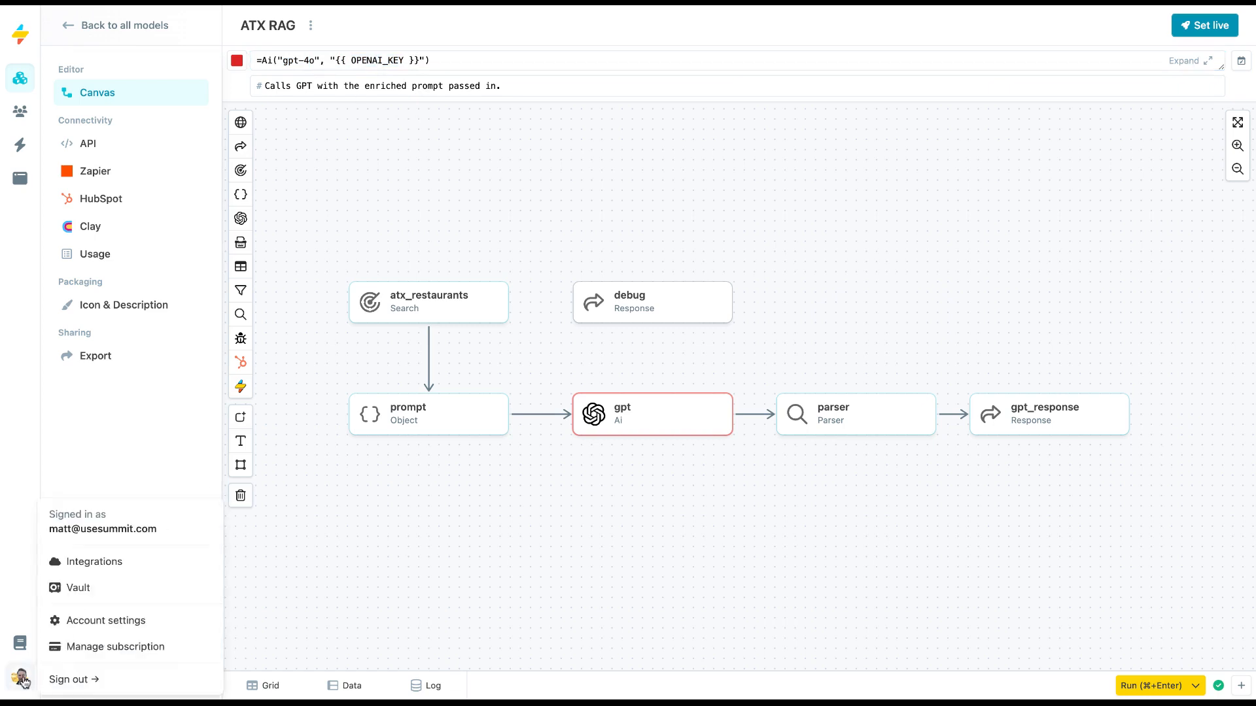
{"action": "left_click", "coordinate": [81, 592]}
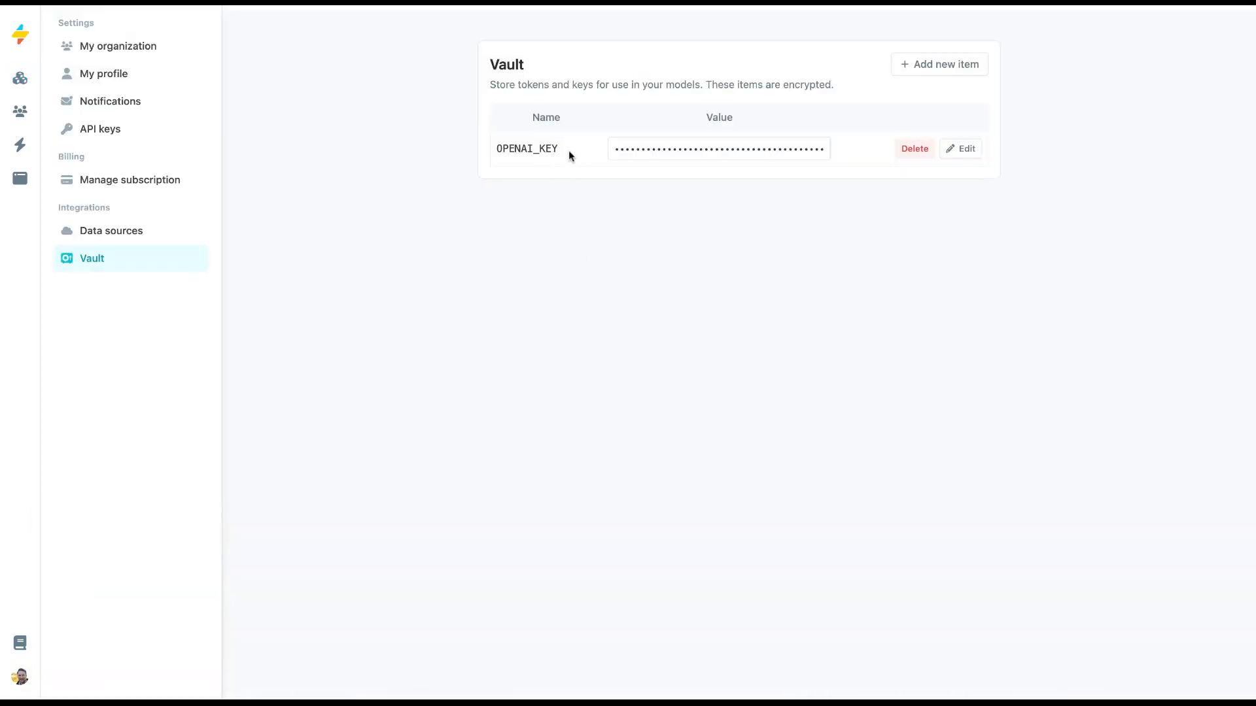
{"action": "left_click_drag", "start_coordinate": [559, 150], "coordinate": [520, 149]}
{"action": "double_click", "coordinate": [514, 150]}
{"action": "left_click", "coordinate": [544, 246]}
{"action": "left_click_drag", "start_coordinate": [530, 151], "coordinate": [559, 148]}
{"action": "left_click", "coordinate": [942, 65]}
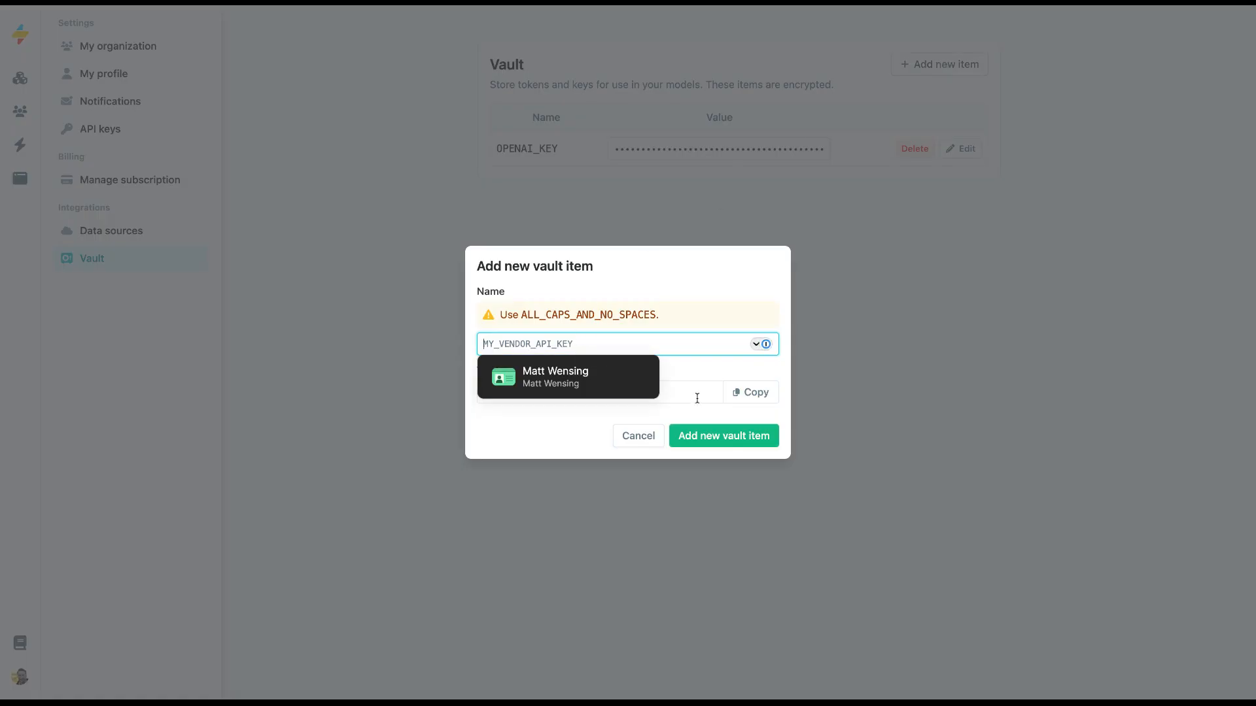
{"action": "type", "text": "MYLLAMA_"}
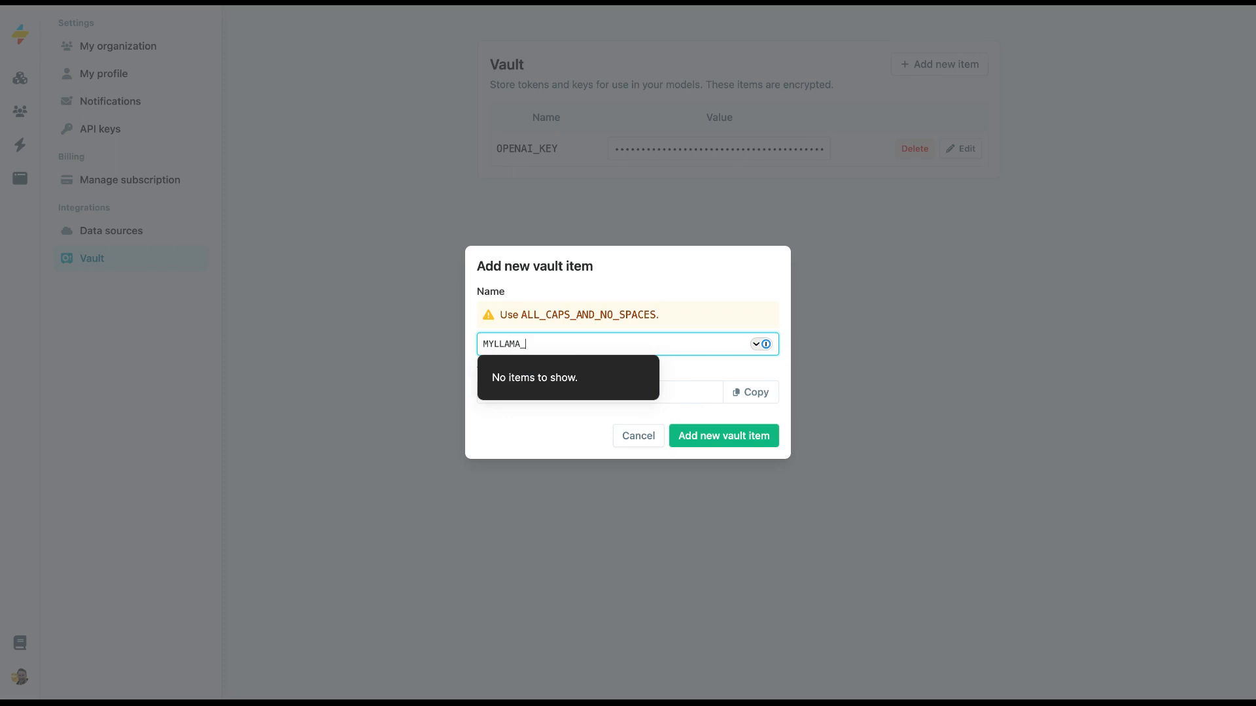
{"action": "type", "text": "KEY"}
{"action": "key", "text": "Tab"}
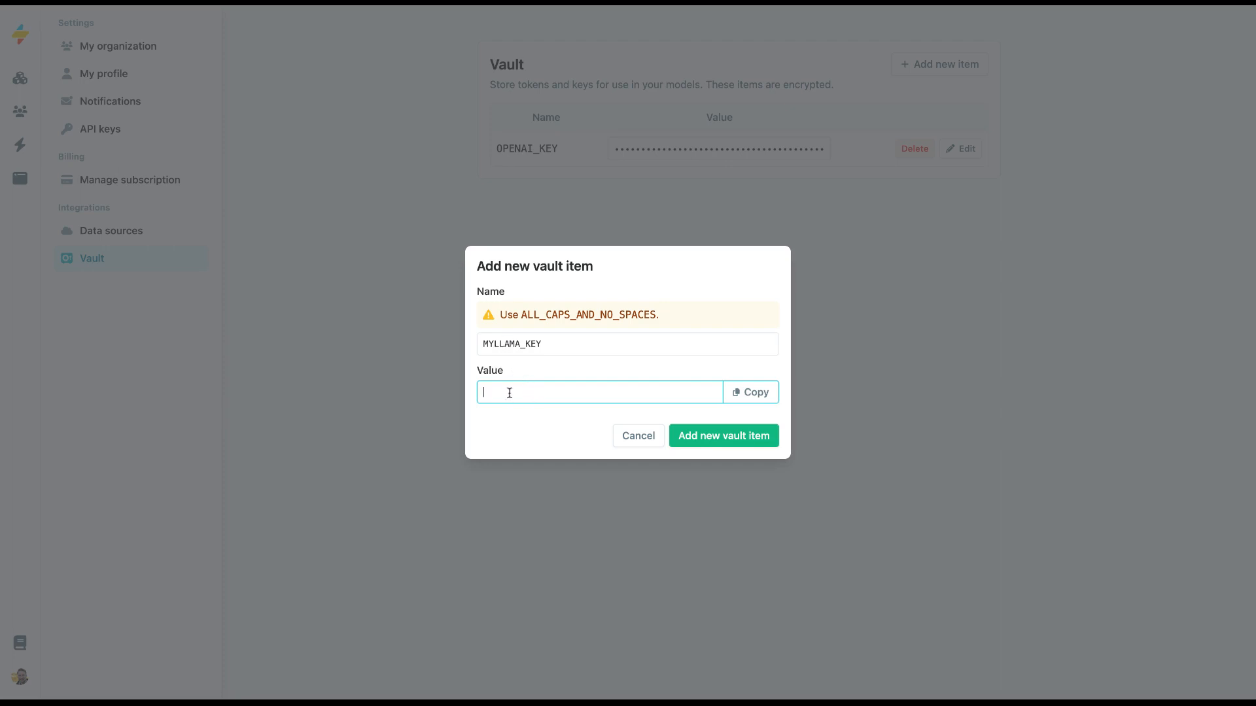
{"action": "left_click", "coordinate": [634, 441]}
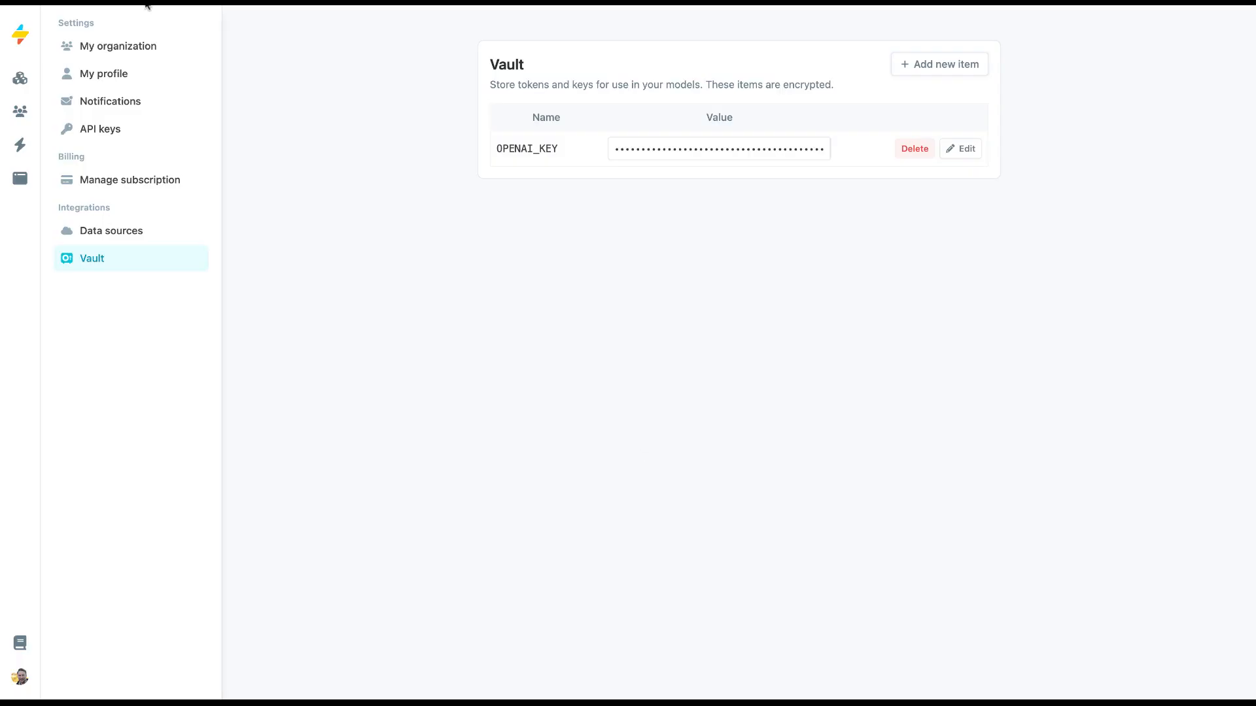
Return to the ATX RAG model and view the gpt node's formula.
{"action": "left_click", "coordinate": [20, 78]}
{"action": "left_click", "coordinate": [496, 221]}
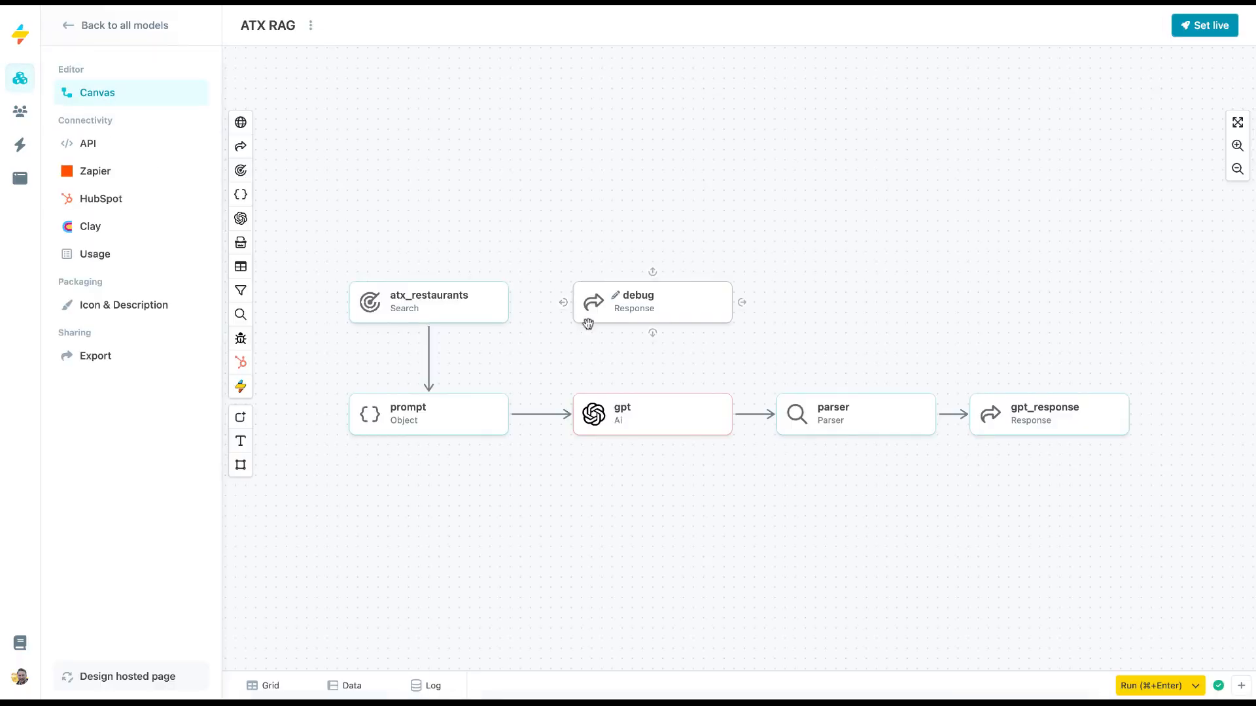
{"action": "left_click", "coordinate": [690, 416]}
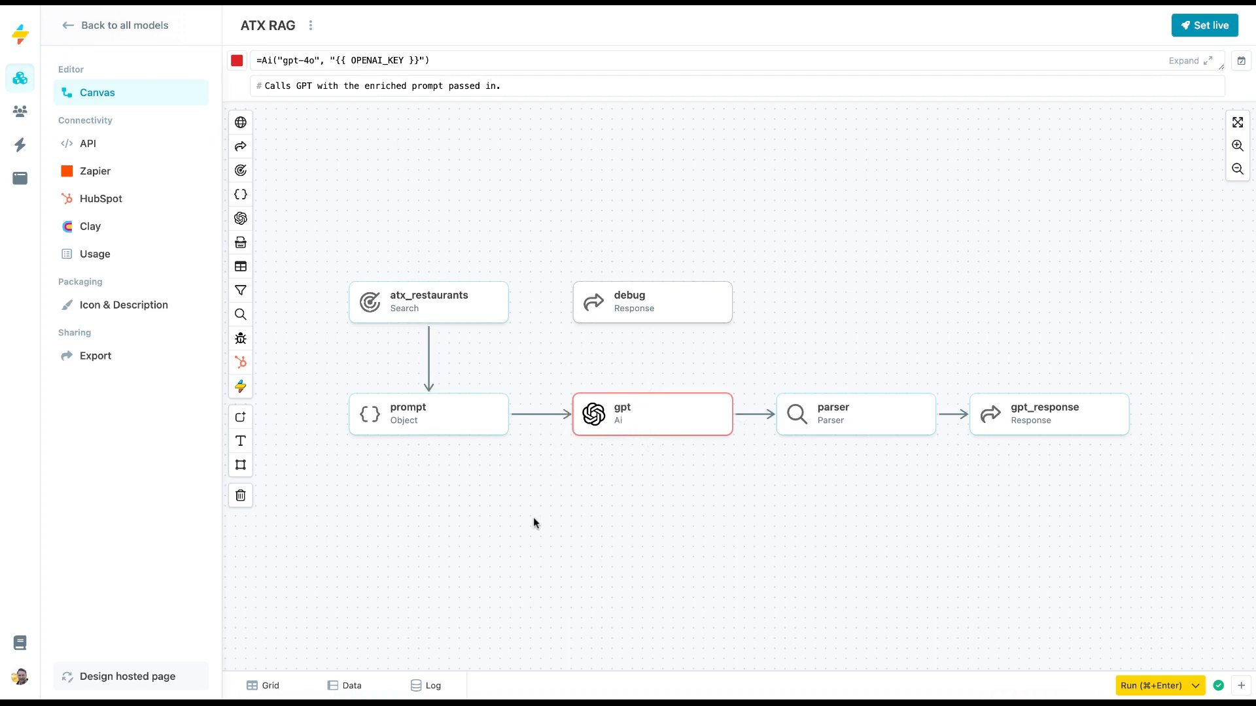
Examine the prompt node's expanded formula with its injected search answer, and the search question in the atx_restaurants node.
{"action": "left_click", "coordinate": [449, 420]}
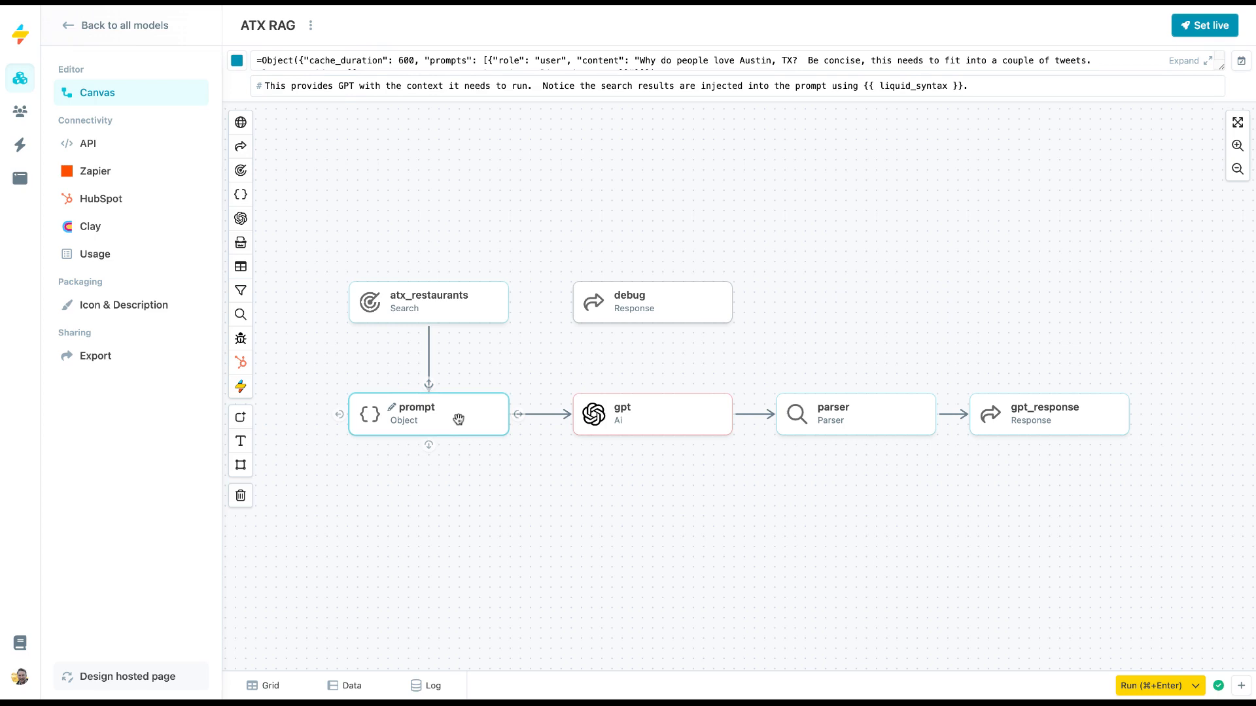
{"action": "left_click", "coordinate": [712, 52]}
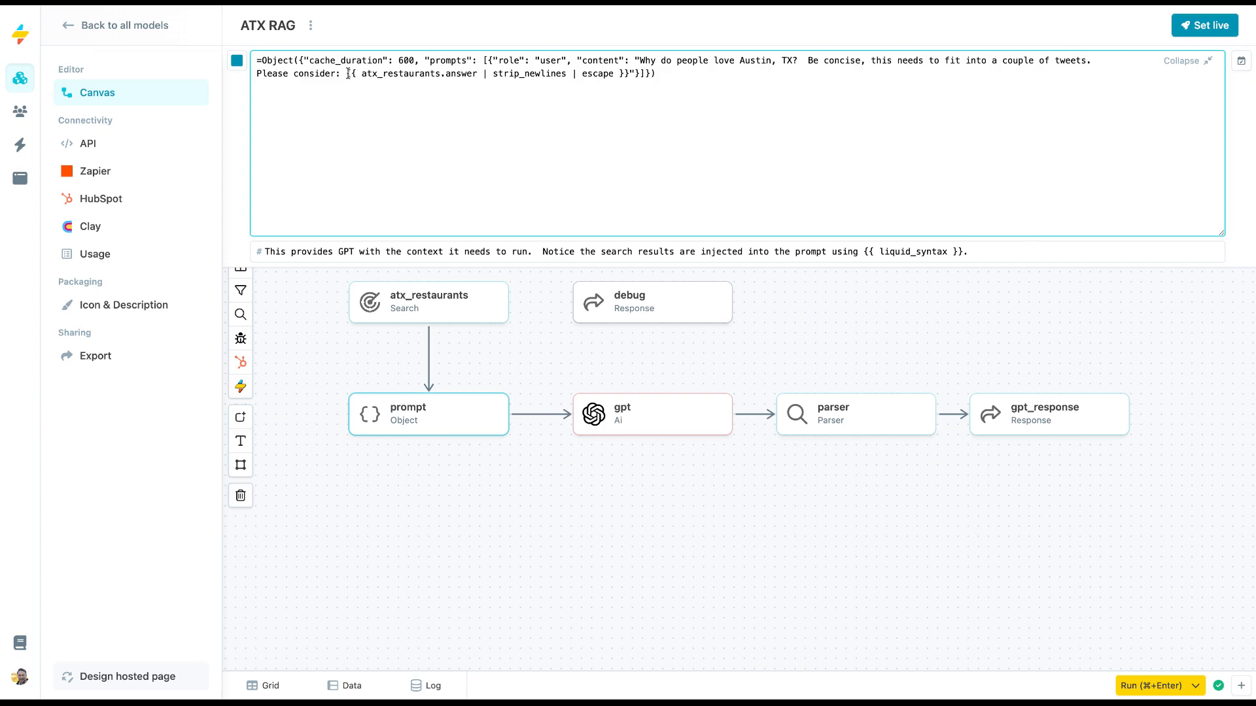
{"action": "left_click_drag", "start_coordinate": [346, 73], "coordinate": [631, 67]}
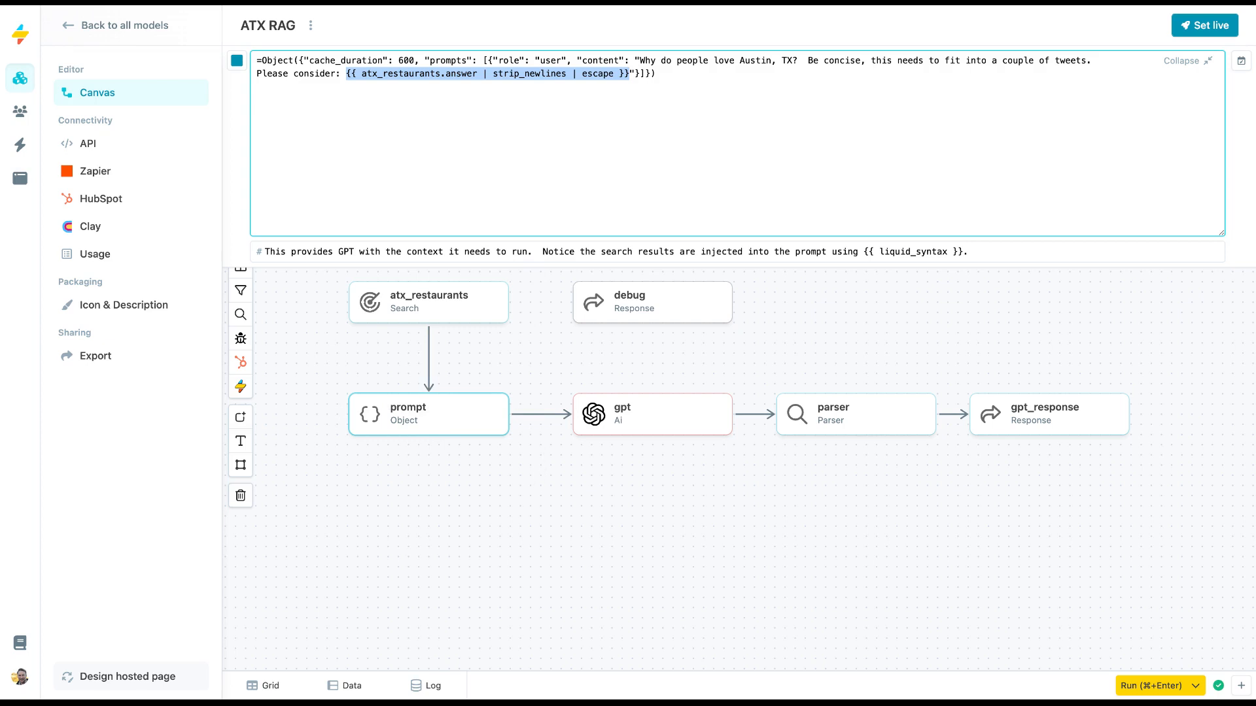
{"action": "left_click", "coordinate": [407, 539]}
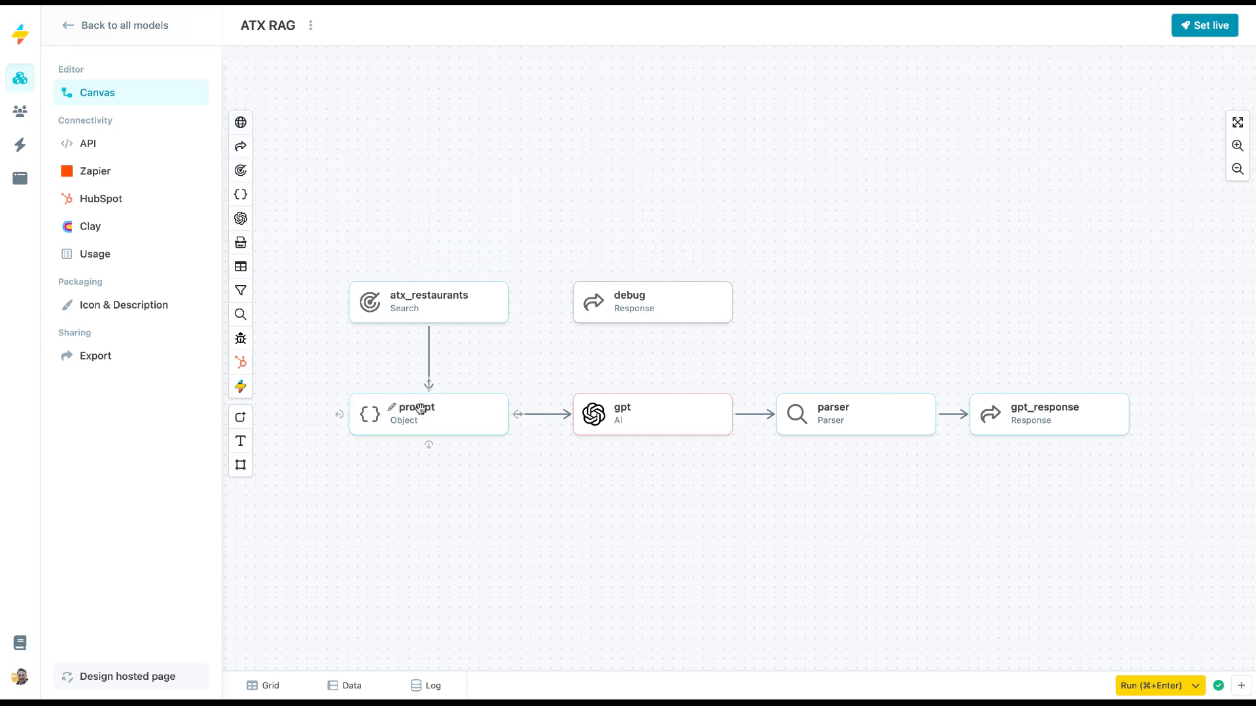
{"action": "left_click", "coordinate": [451, 314]}
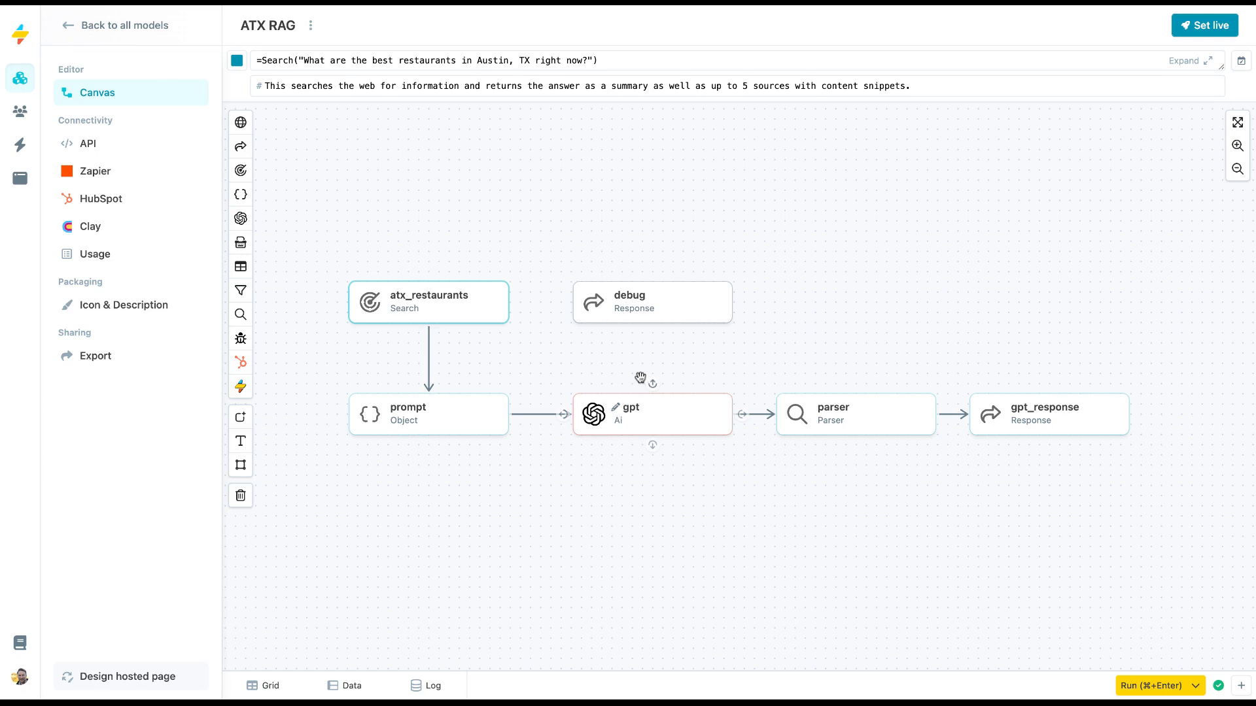
{"action": "left_click", "coordinate": [442, 422]}
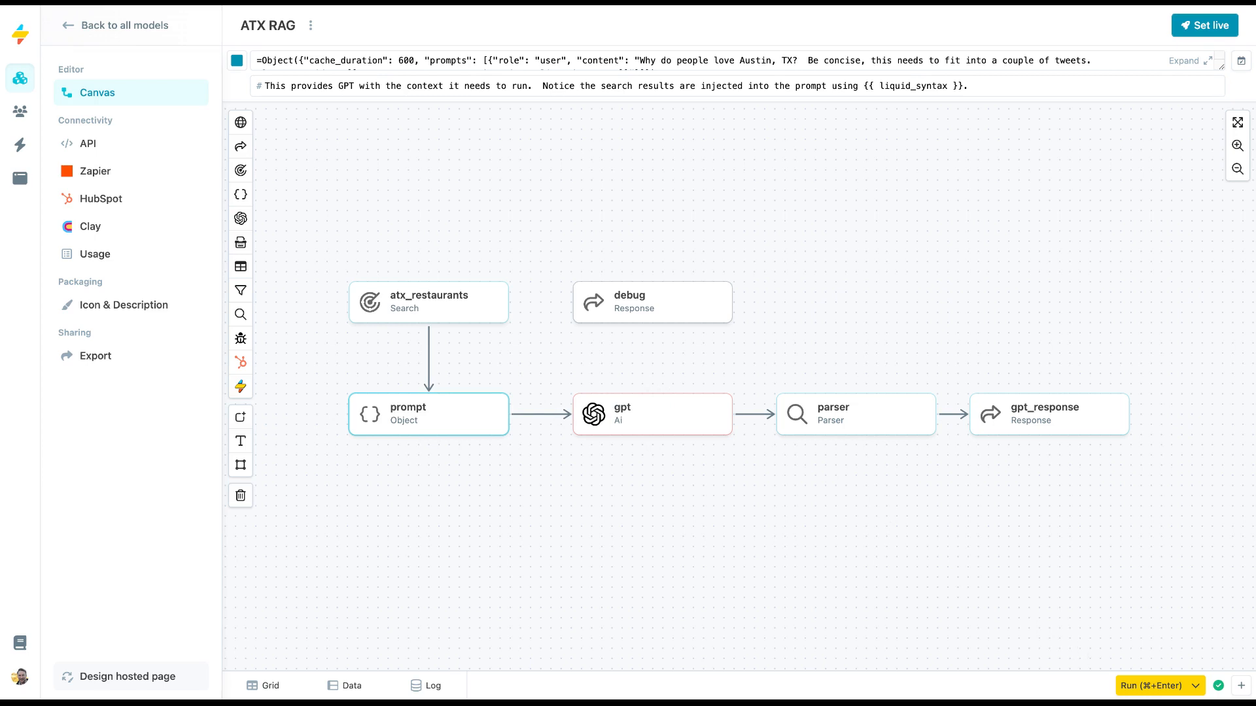
Run the model, display its response data, and shrink the results pane so the whole flow is in view.
{"action": "key", "text": "super+Return"}
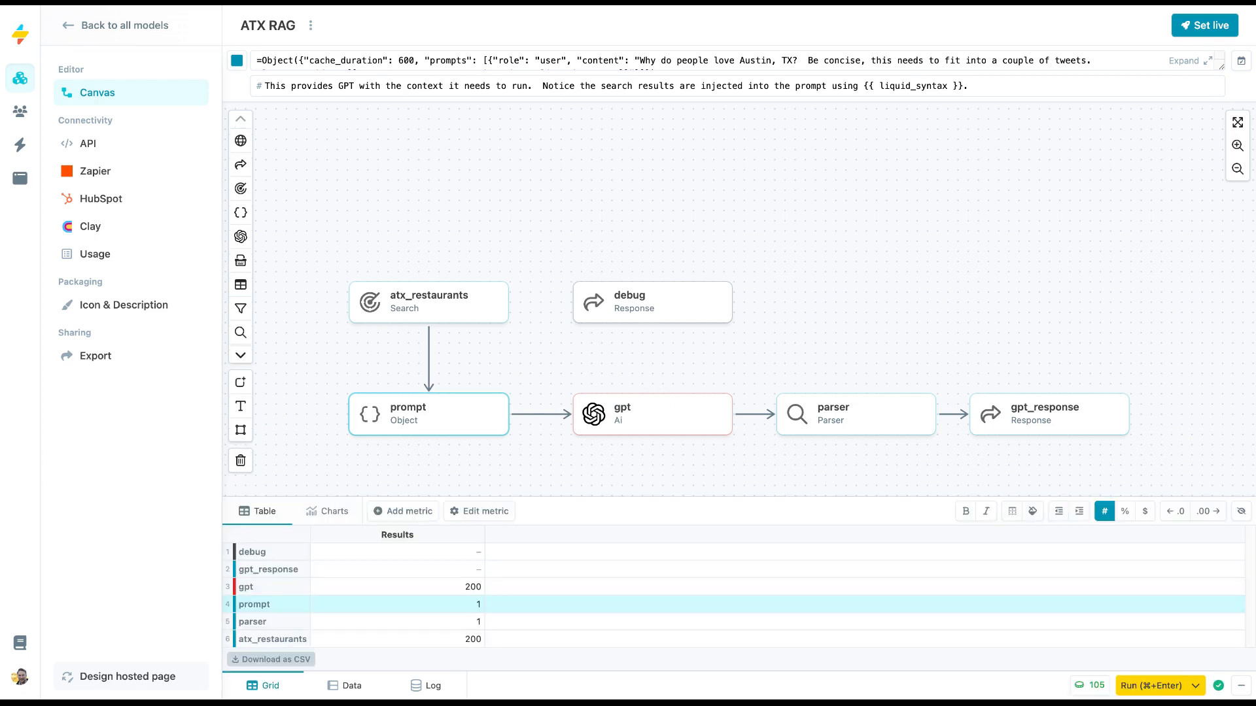
{"action": "left_click", "coordinate": [347, 685]}
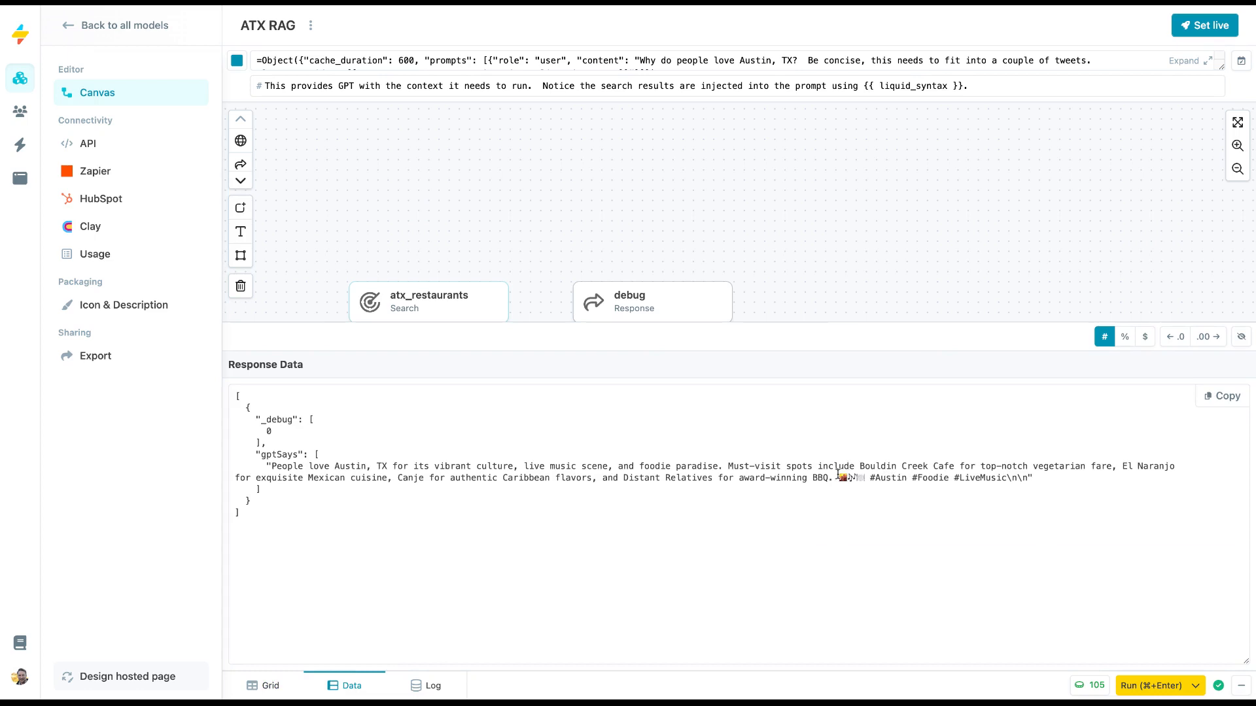
{"action": "scroll", "coordinate": [865, 270], "scroll_direction": "down", "scroll_amount": 2}
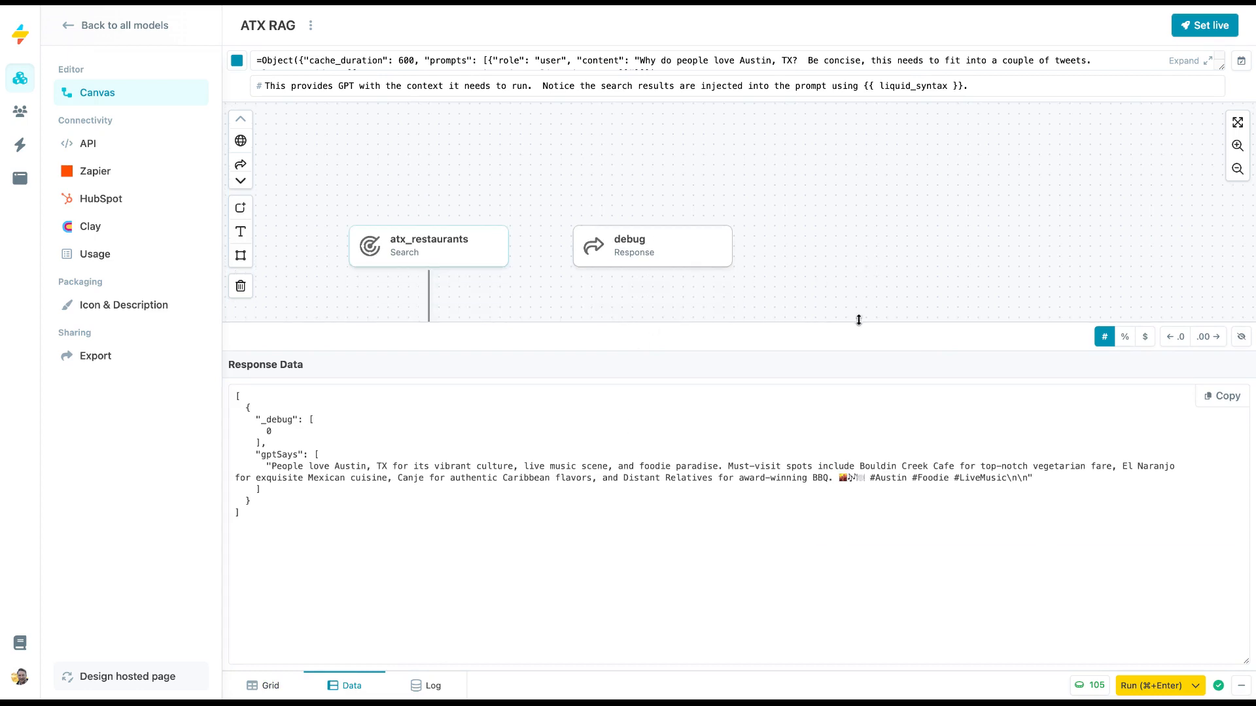
{"action": "left_click_drag", "start_coordinate": [837, 322], "coordinate": [837, 490]}
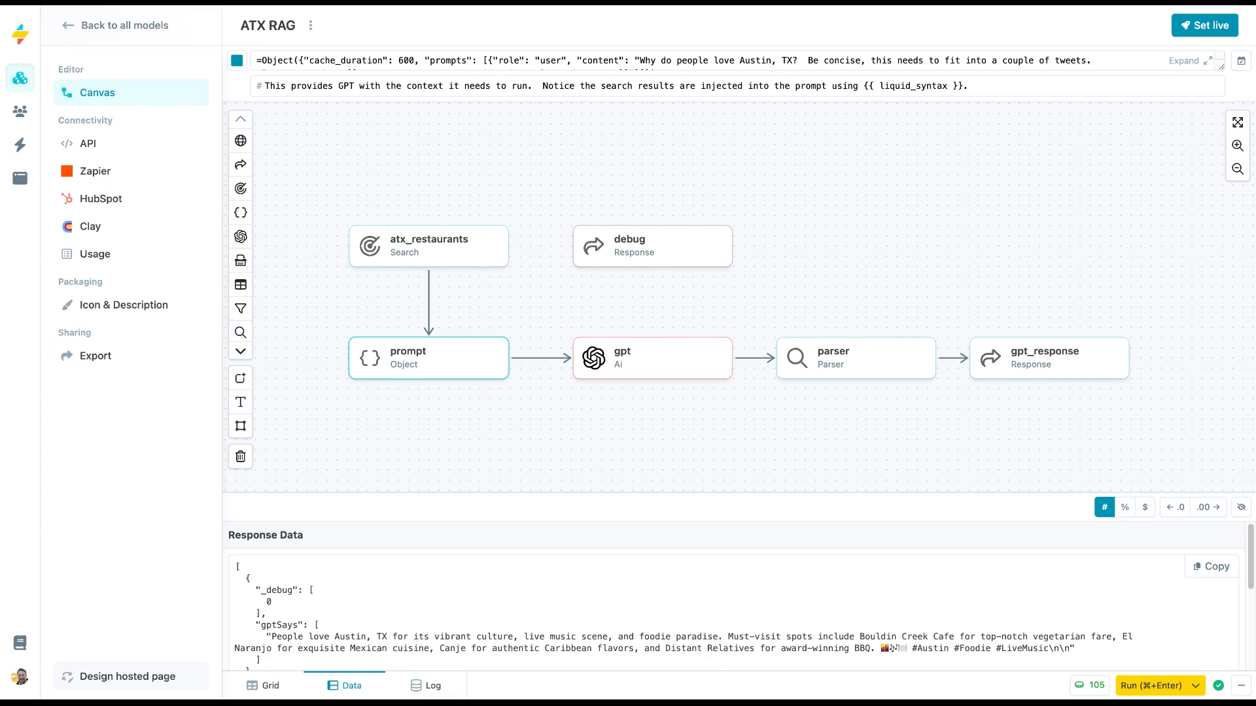
Replace "Austin, TX" with {{ location }} in the atx_restaurants node's search question.
{"action": "left_click", "coordinate": [447, 247]}
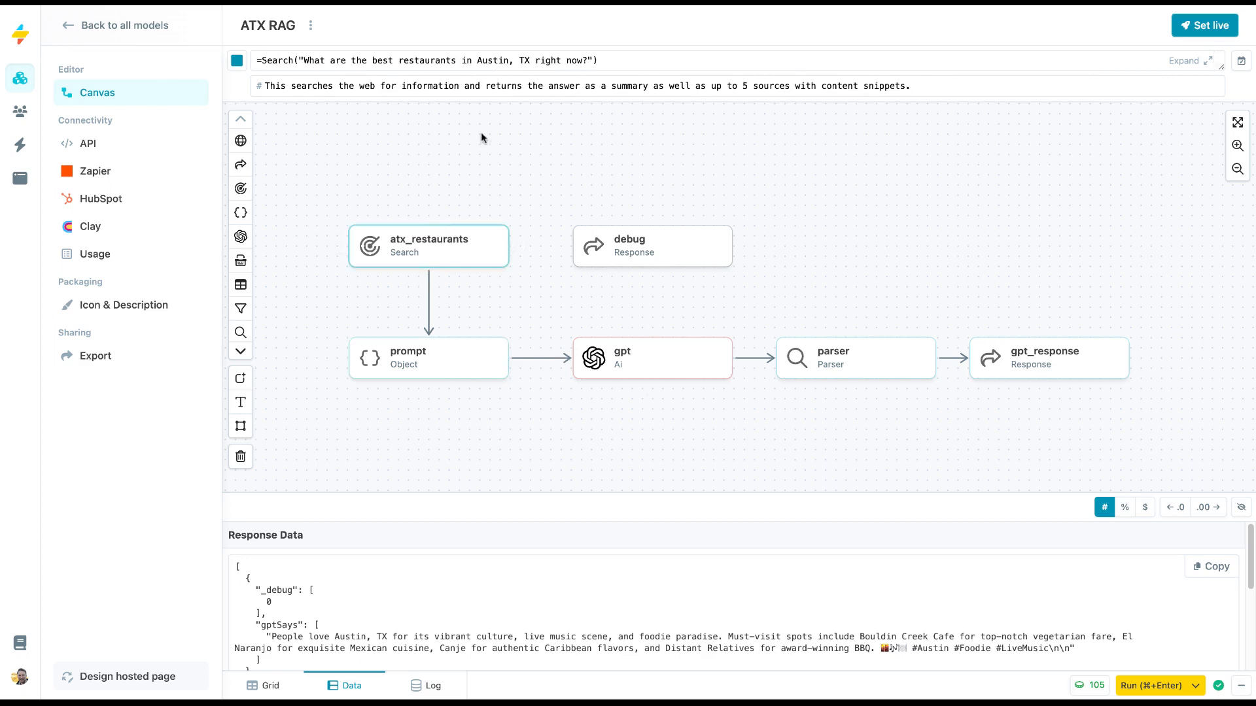
{"action": "left_click", "coordinate": [491, 61]}
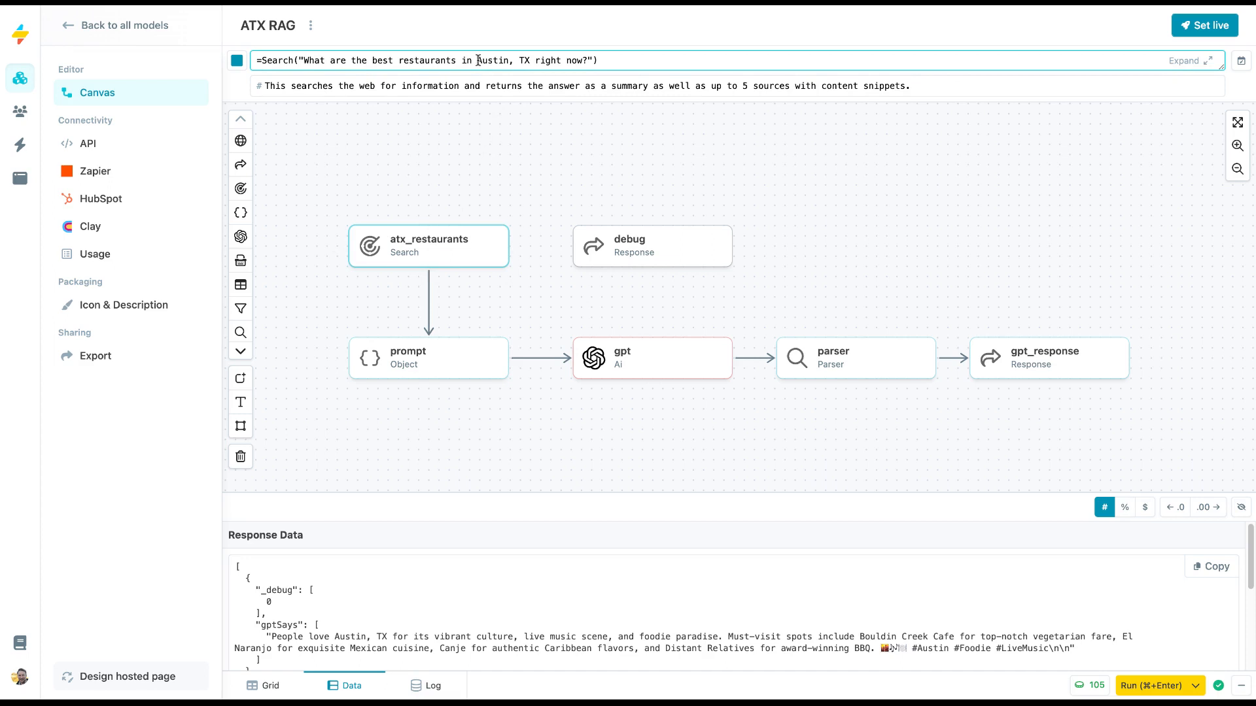
{"action": "left_click", "coordinate": [530, 60], "text": "shift"}
{"action": "key", "text": "BackSpace"}
{"action": "type", "text": "{{ location }}"}
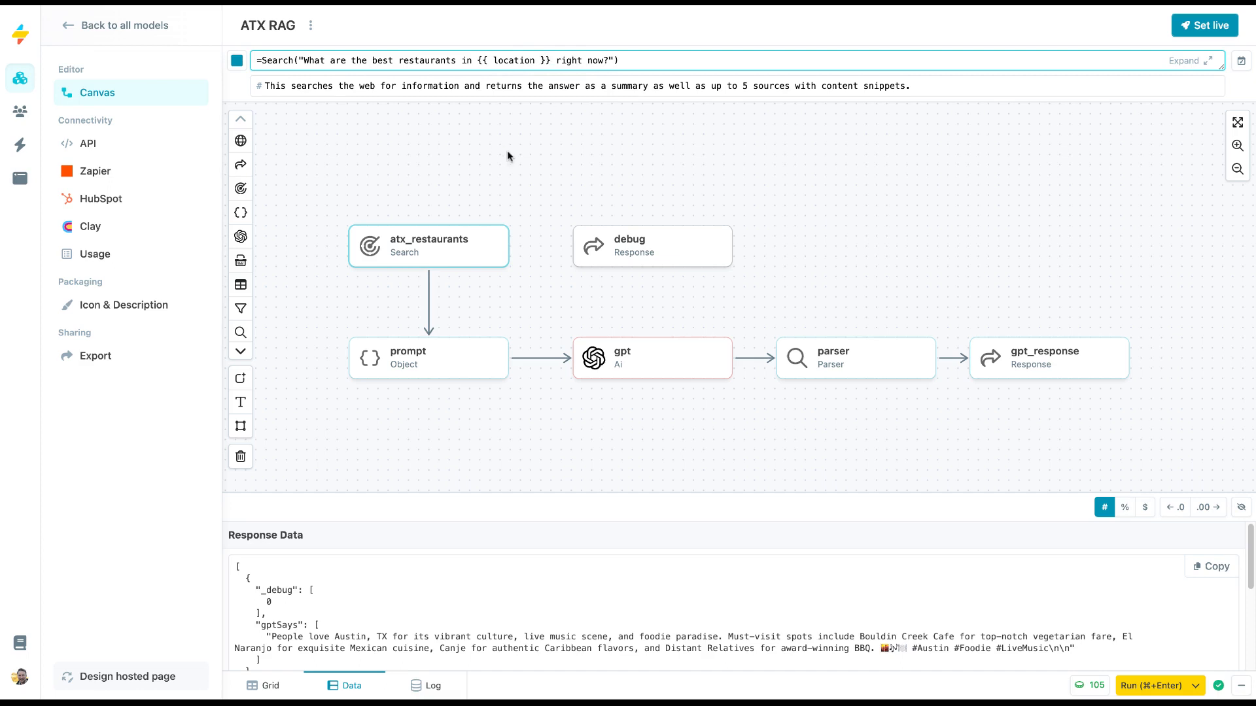
Turn off Auto-run and run the model manually.
{"action": "left_click", "coordinate": [1194, 685]}
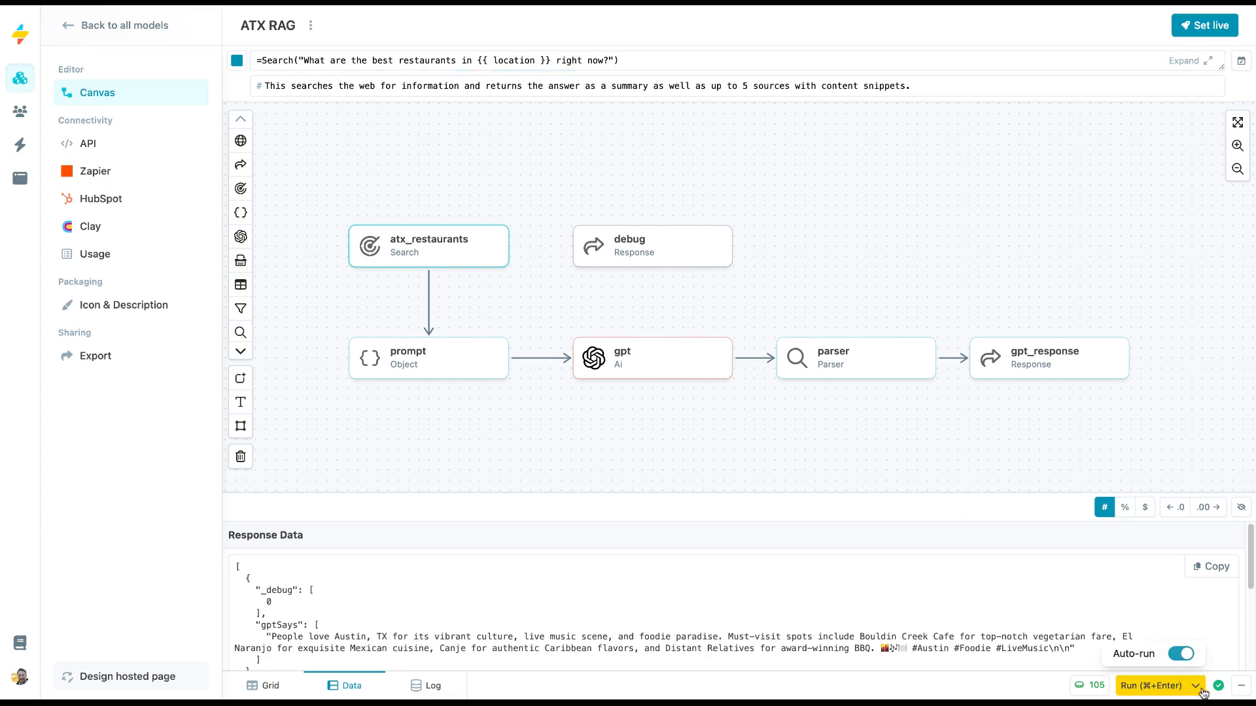
{"action": "left_click", "coordinate": [1184, 654]}
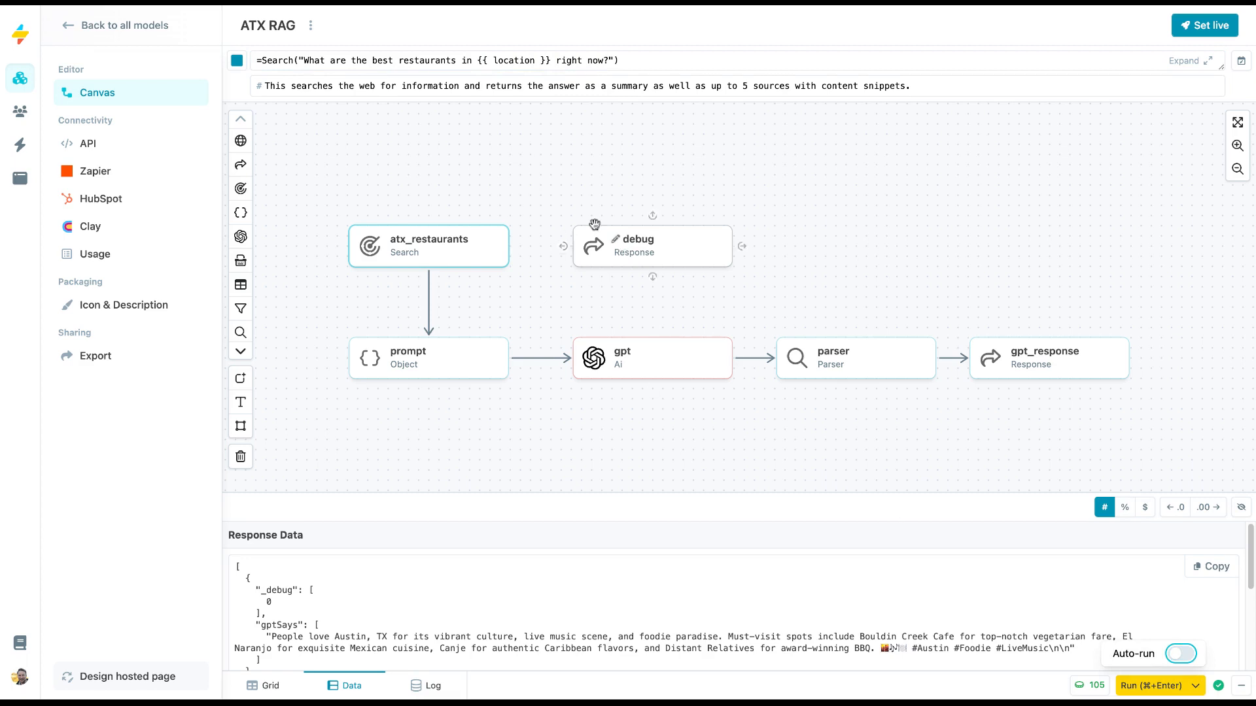
{"action": "key", "text": "super+Return"}
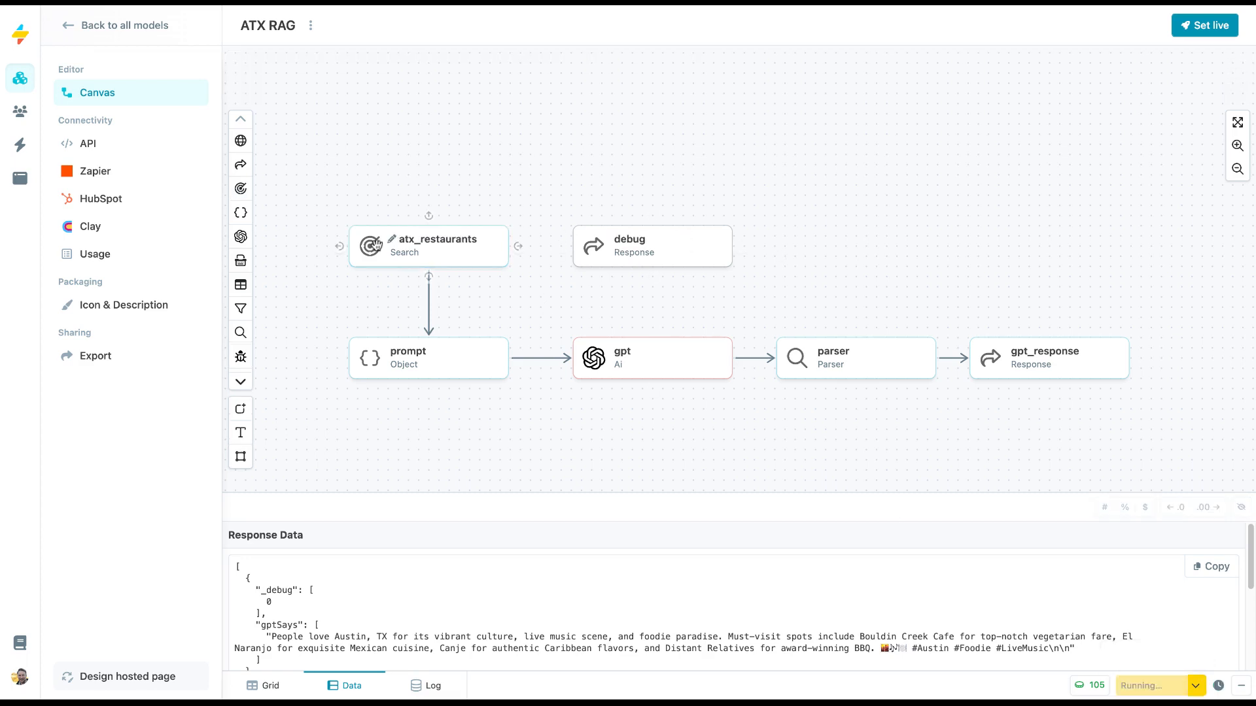
Replace "Austin, TX" with {{ location }} in the prompt node's question.
{"action": "left_click", "coordinate": [376, 244]}
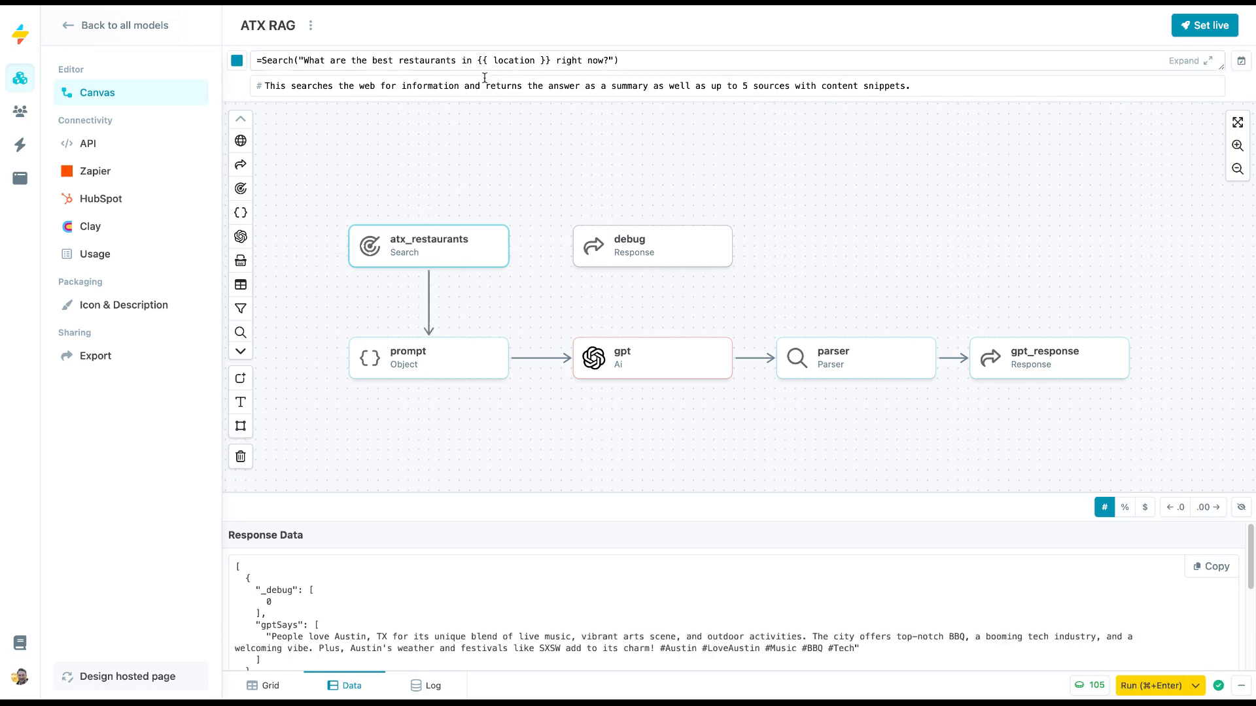
{"action": "left_click", "coordinate": [468, 365]}
{"action": "left_click", "coordinate": [824, 60]}
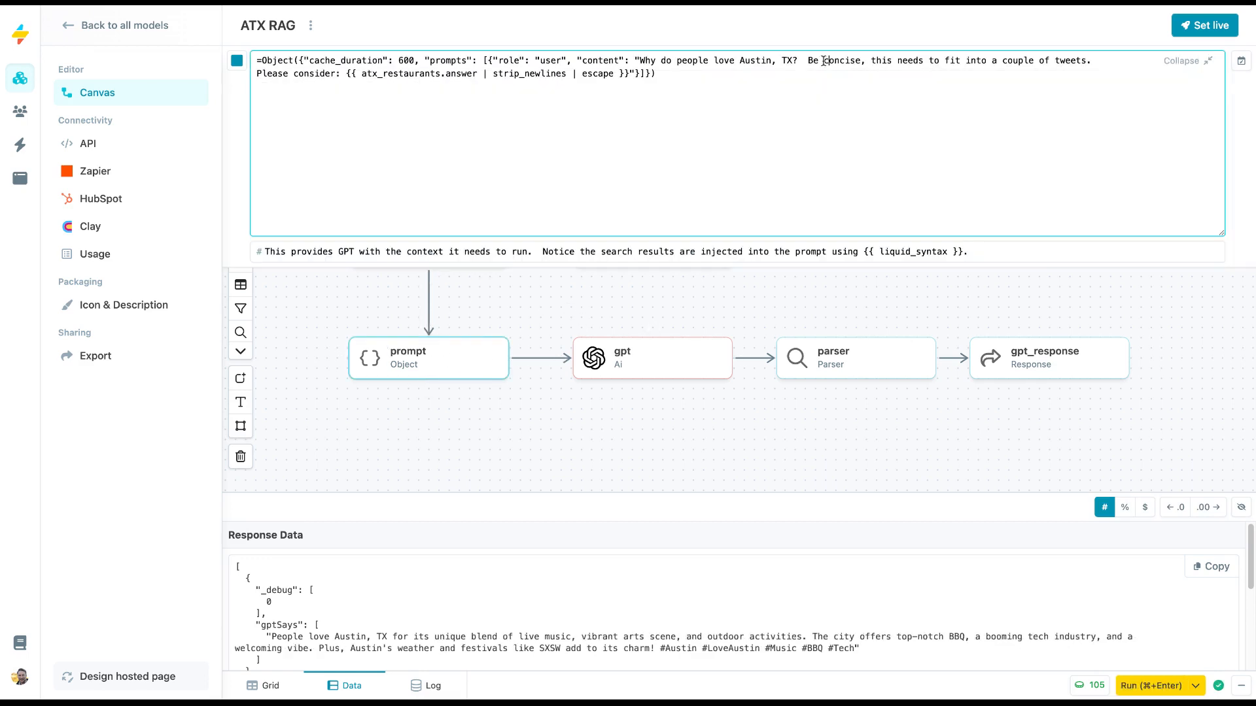
{"action": "left_click_drag", "start_coordinate": [740, 61], "coordinate": [793, 59]}
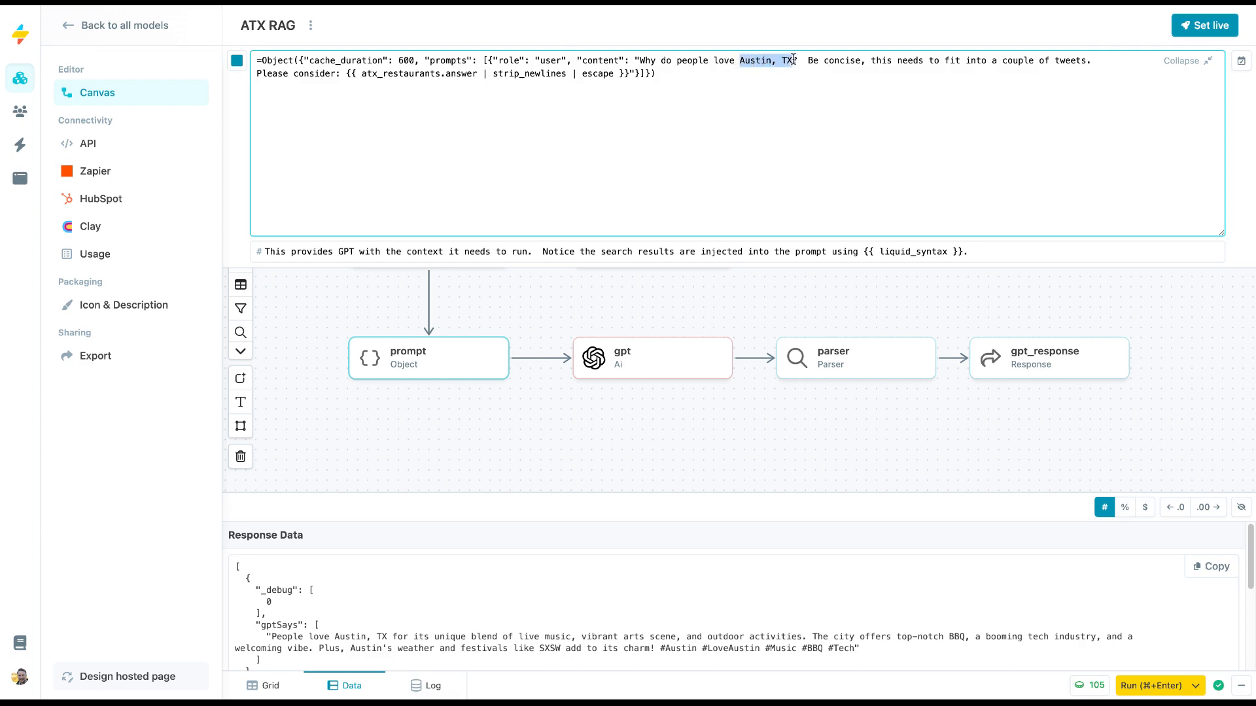
{"action": "key", "text": "BackSpace"}
{"action": "type", "text": "{{ loc"}
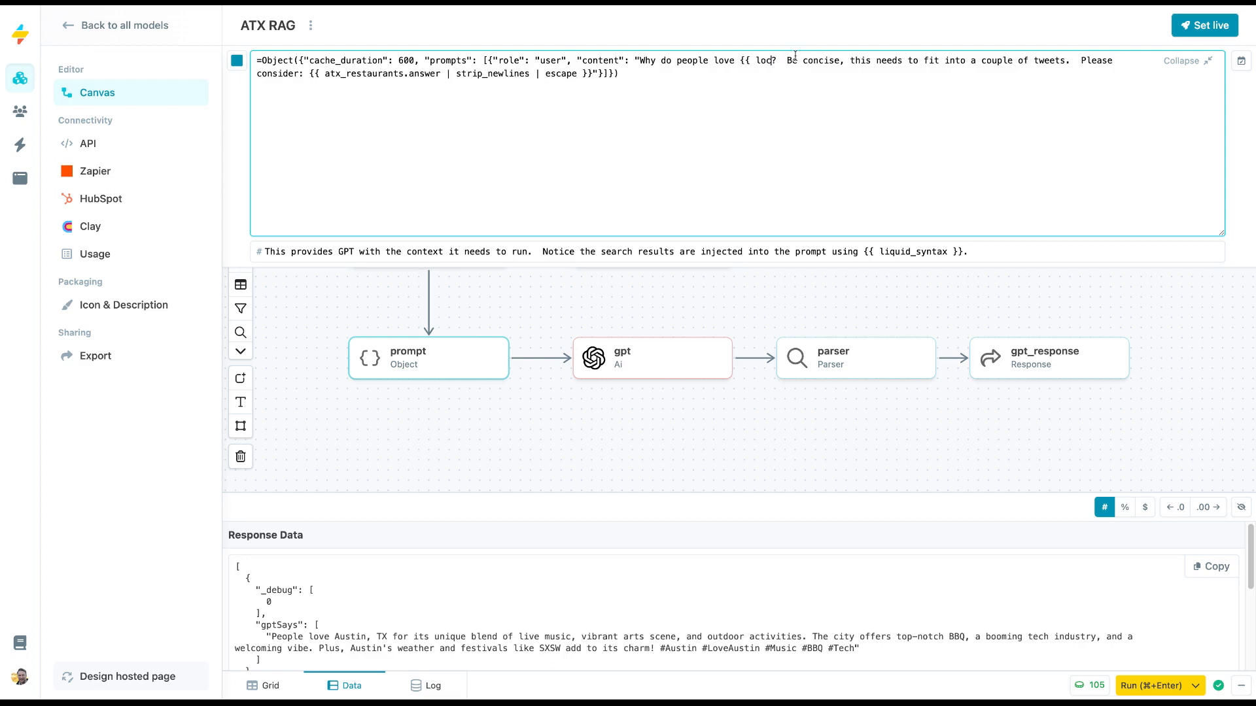
{"action": "type", "text": "ation }}"}
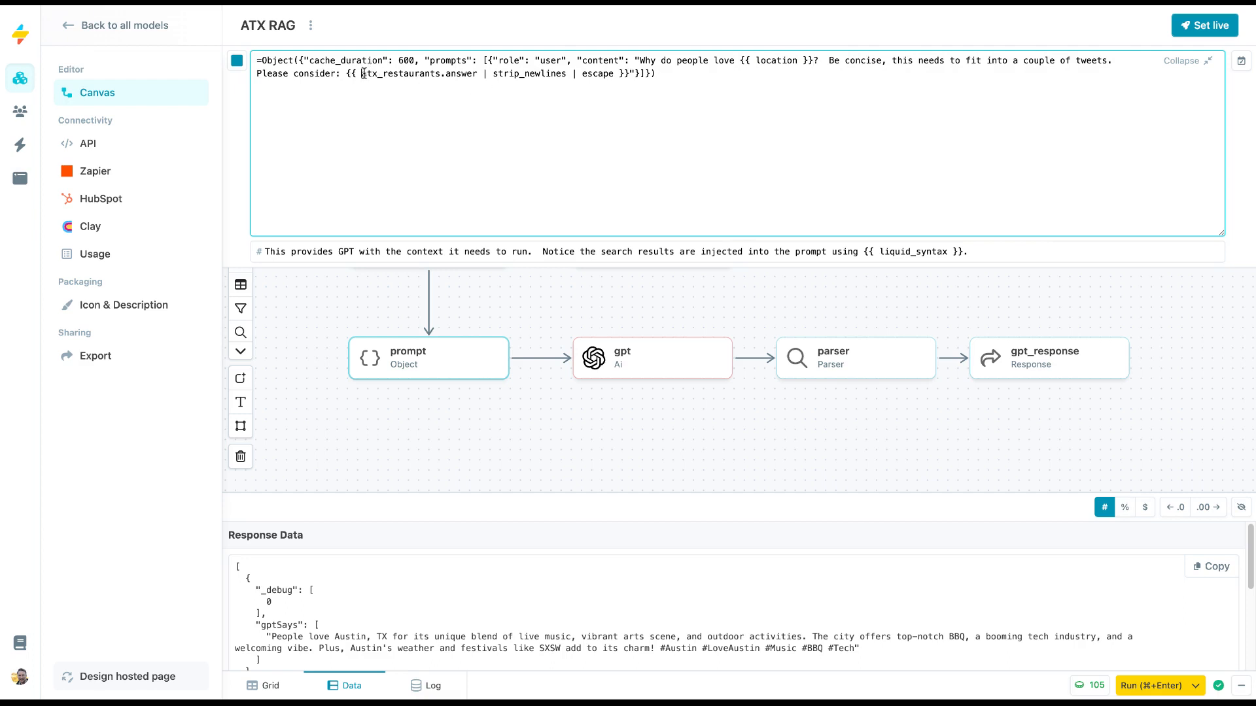
Change the search reference in the prompt node to restaurants.answer by removing its atx_ prefix.
{"action": "left_click_drag", "start_coordinate": [361, 73], "coordinate": [383, 73]}
{"action": "key", "text": "BackSpace"}
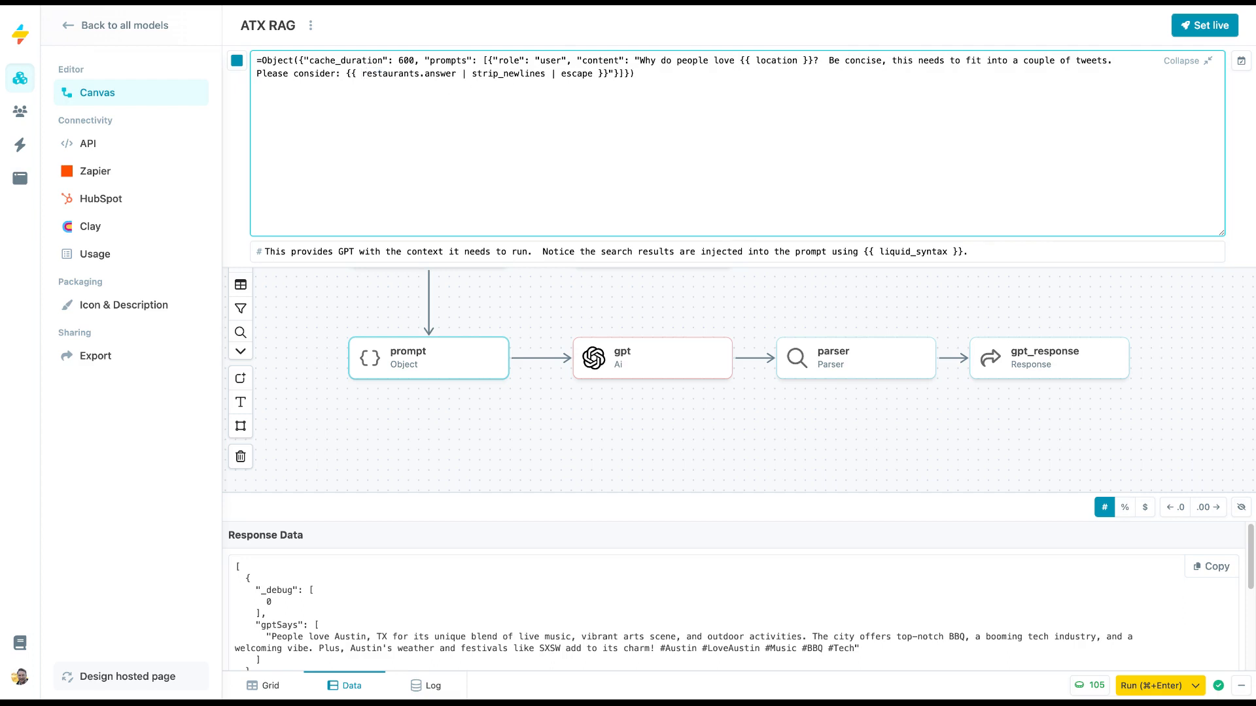
{"action": "double_click", "coordinate": [395, 74]}
{"action": "left_click", "coordinate": [498, 451]}
Rename the atx_restaurants search node to restaurants.
{"action": "left_click", "coordinate": [438, 246]}
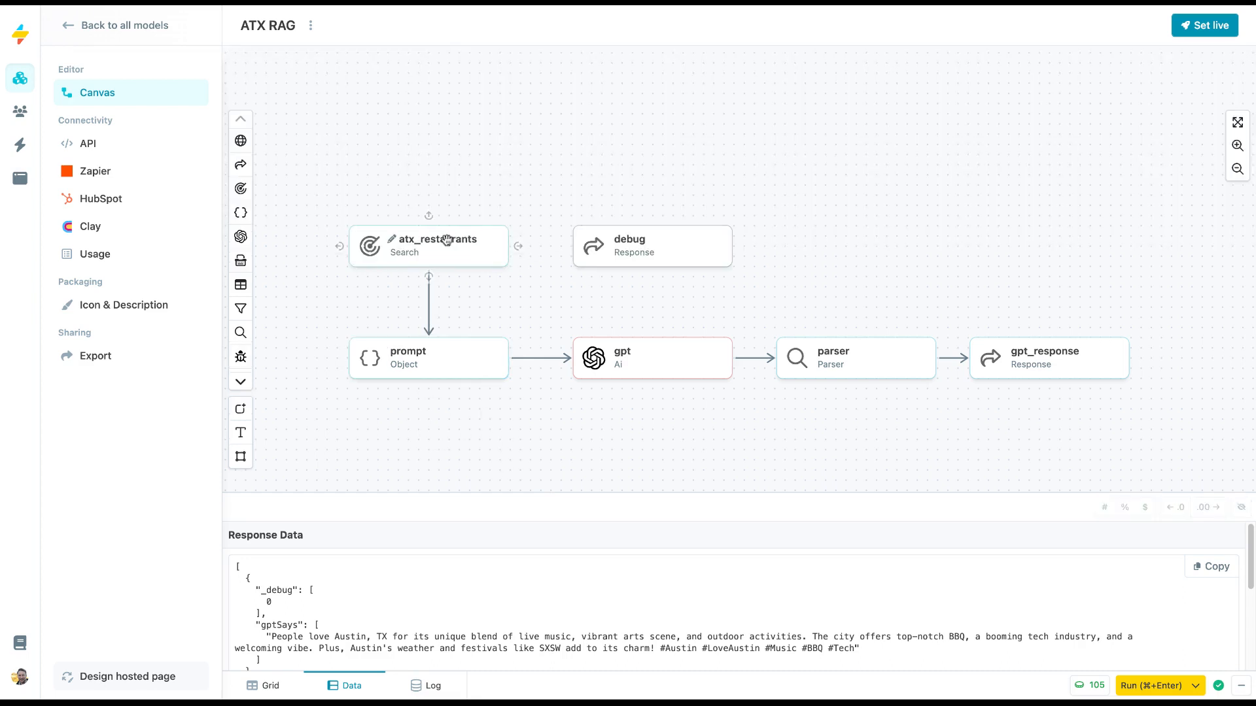
{"action": "double_click", "coordinate": [429, 243]}
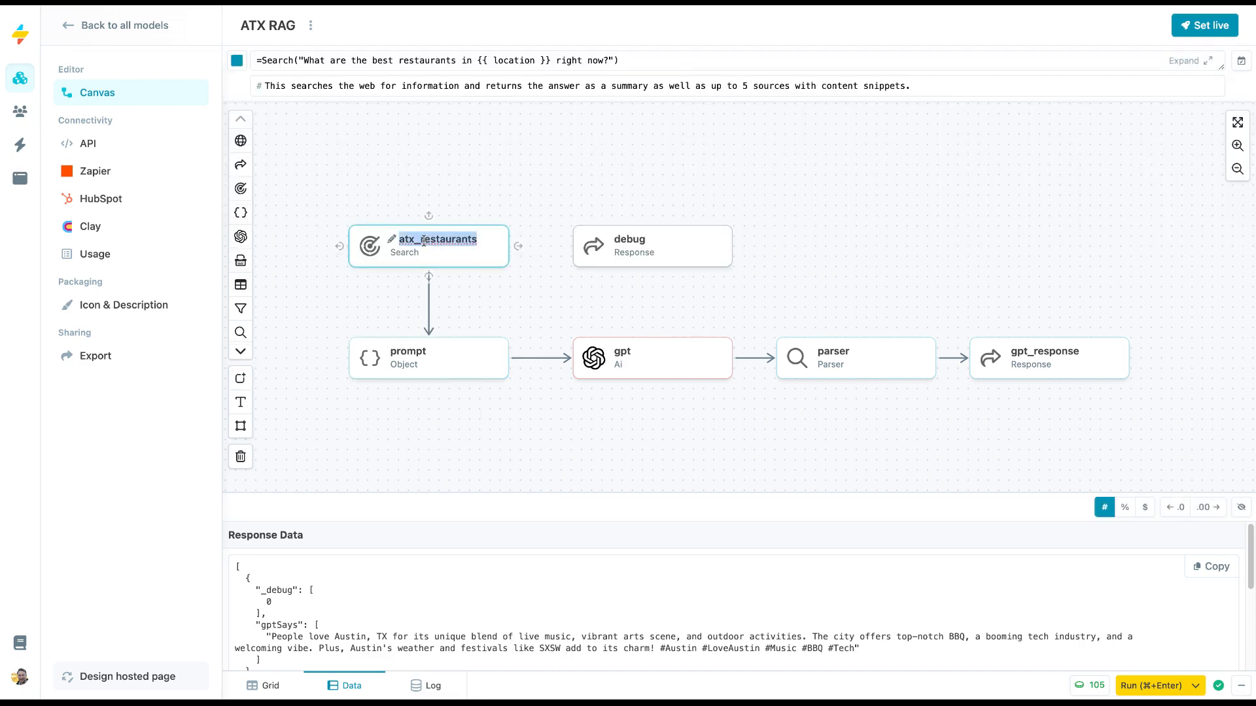
{"action": "left_click", "coordinate": [425, 240]}
{"action": "key", "text": "BackSpace"}
{"action": "key", "text": "BackSpace"}
{"action": "key", "text": "BackSpace"}
{"action": "key", "text": "BackSpace"}
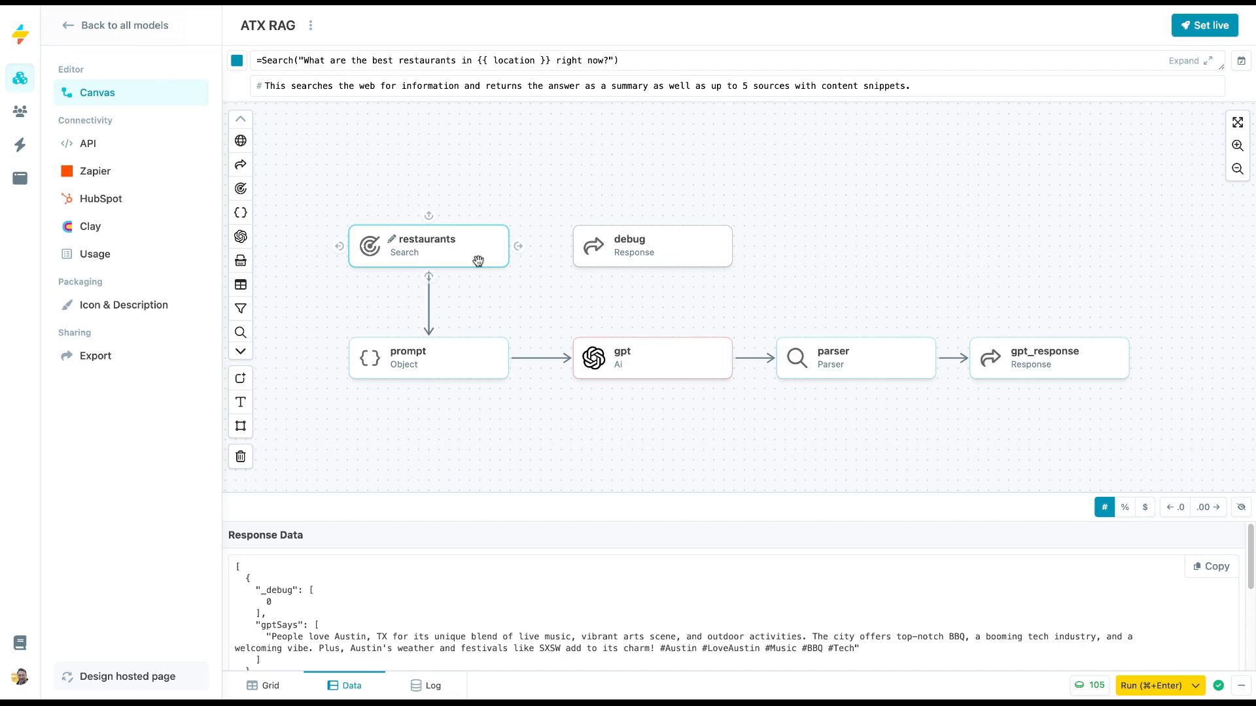
{"action": "key", "text": "Return"}
Review the prompt node's full formula, including its location and restaurants.answer references.
{"action": "left_click", "coordinate": [431, 358]}
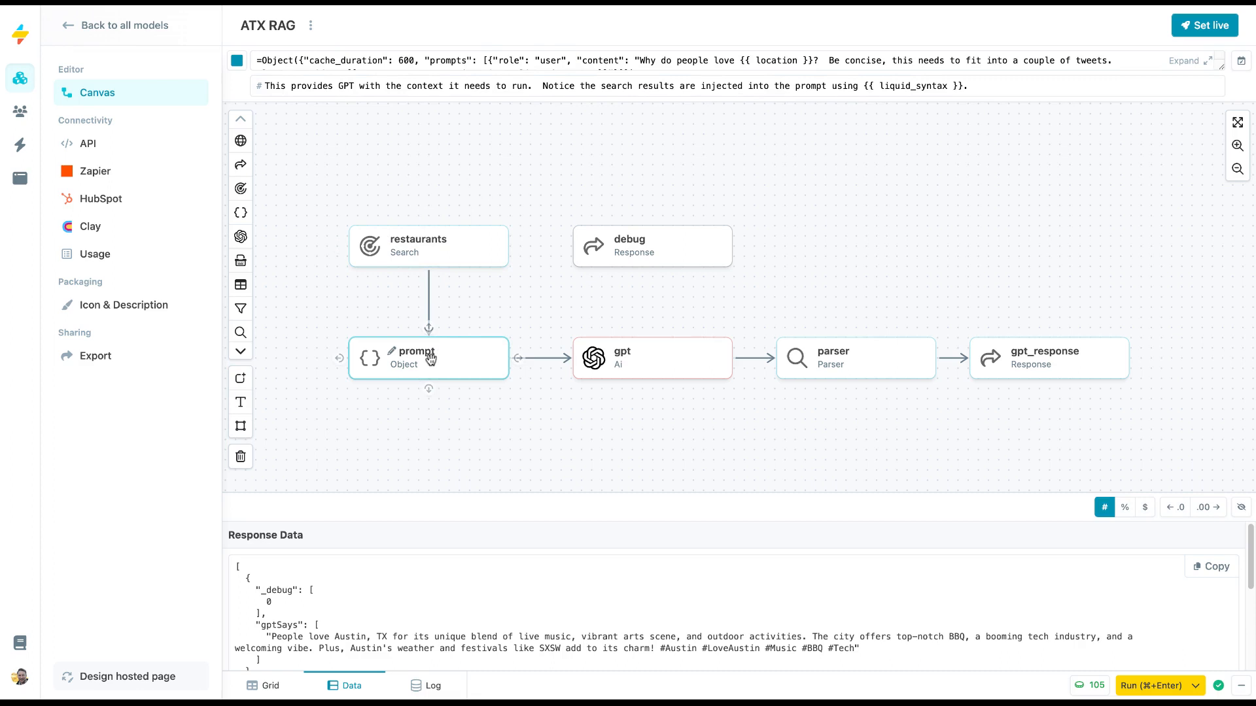
{"action": "left_click", "coordinate": [844, 70]}
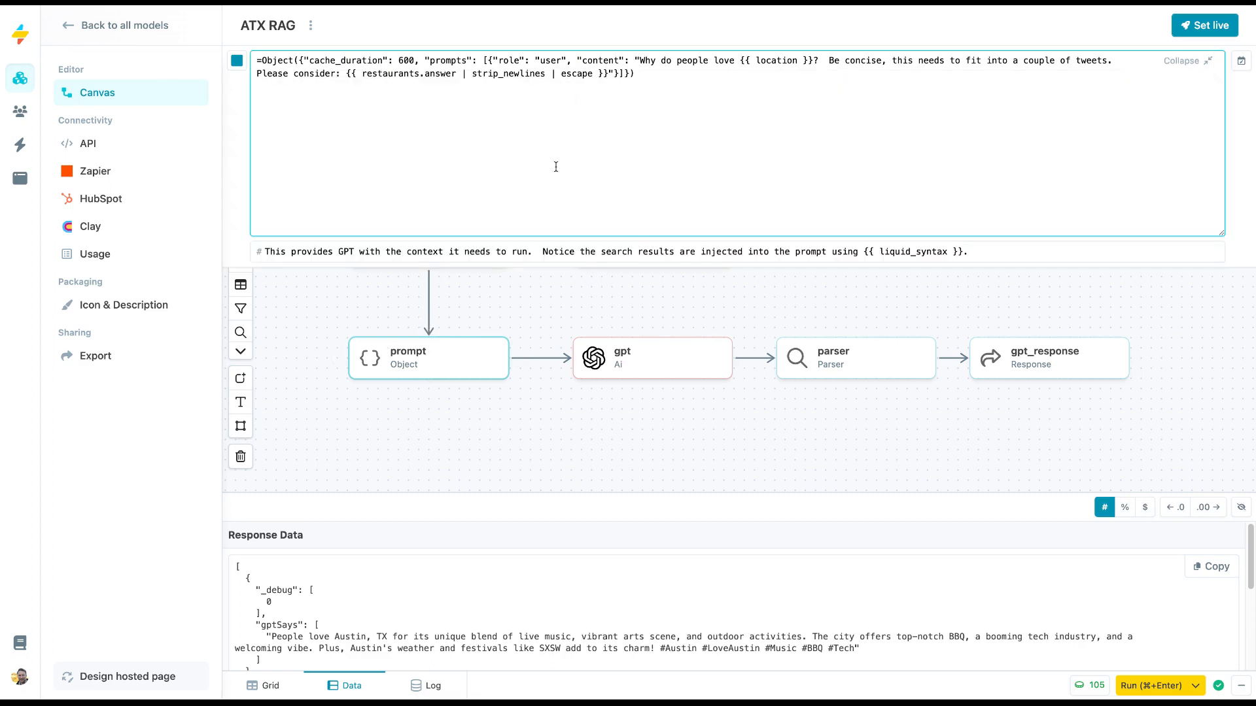
{"action": "left_click", "coordinate": [633, 422]}
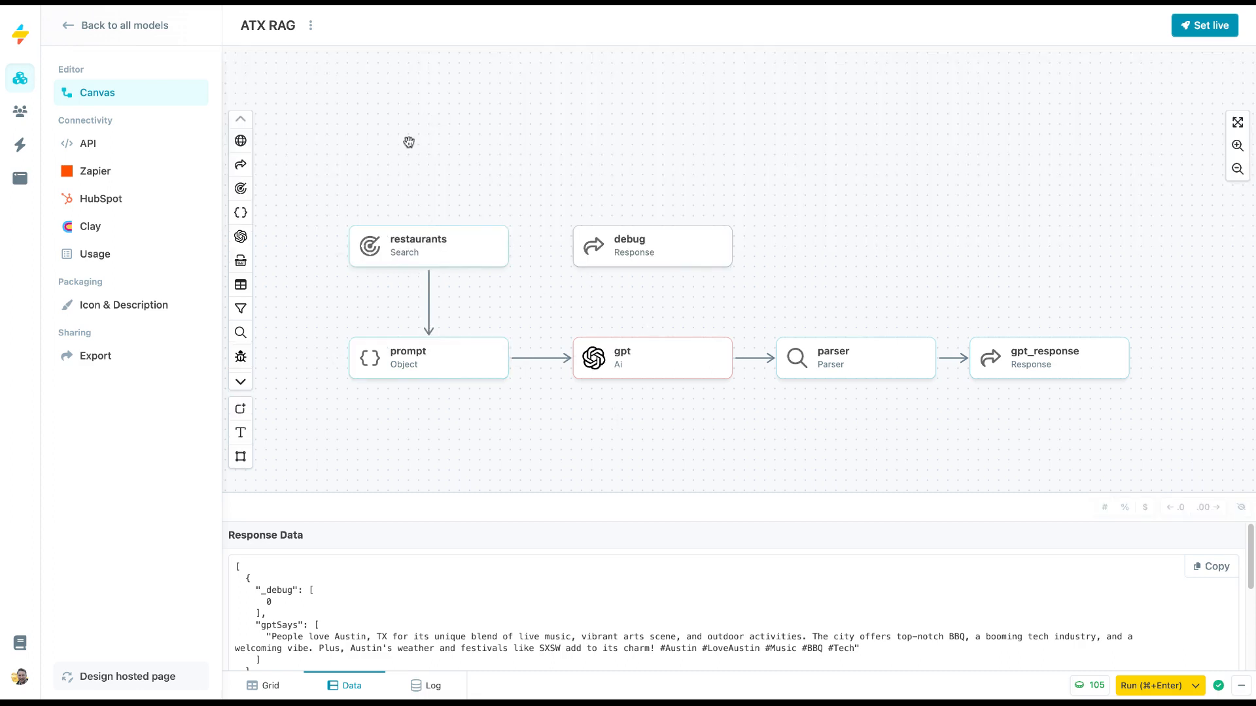
Add a new node above the restaurants node and name it location.
{"action": "left_click_drag", "start_coordinate": [409, 142], "coordinate": [476, 172]}
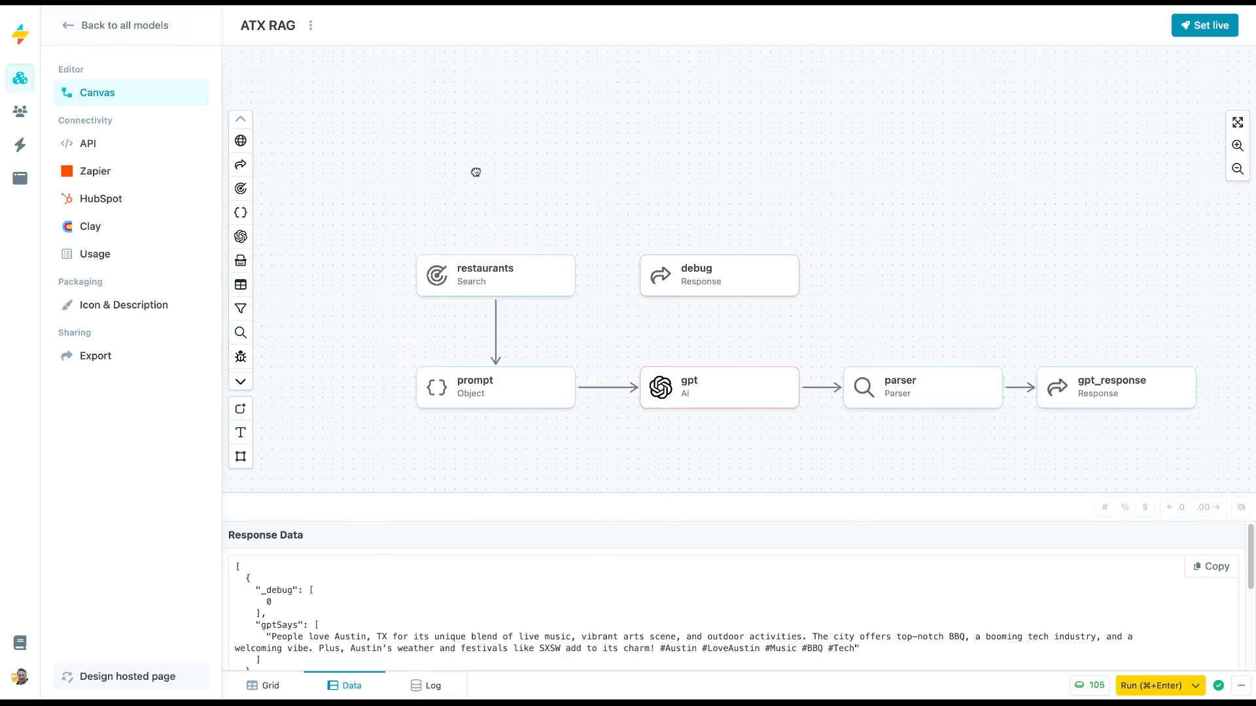
{"action": "double_click", "coordinate": [489, 213]}
{"action": "left_click", "coordinate": [364, 201]}
{"action": "left_click_drag", "start_coordinate": [522, 138], "coordinate": [519, 187]}
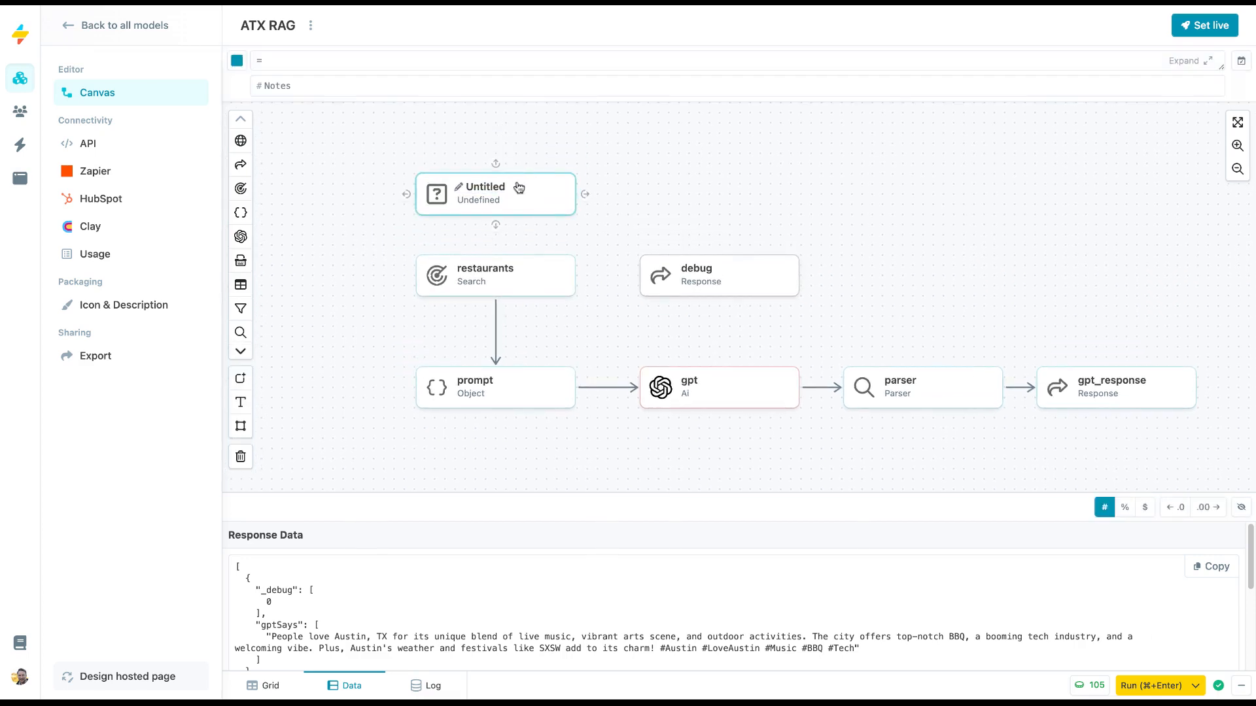
{"action": "double_click", "coordinate": [499, 189]}
{"action": "type", "text": "location"}
Set the location node's formula to =String("Atlanta, GA"<geography>).
{"action": "left_click", "coordinate": [259, 60]}
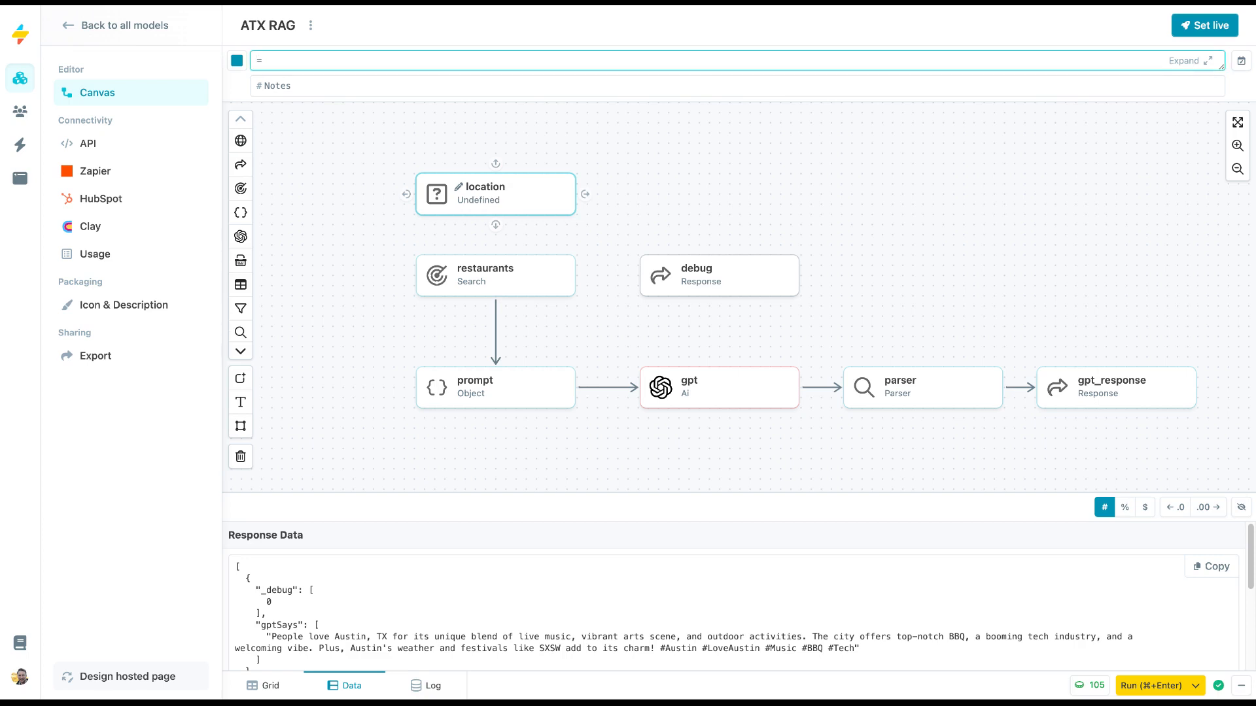
{"action": "type", "text": "=String"}
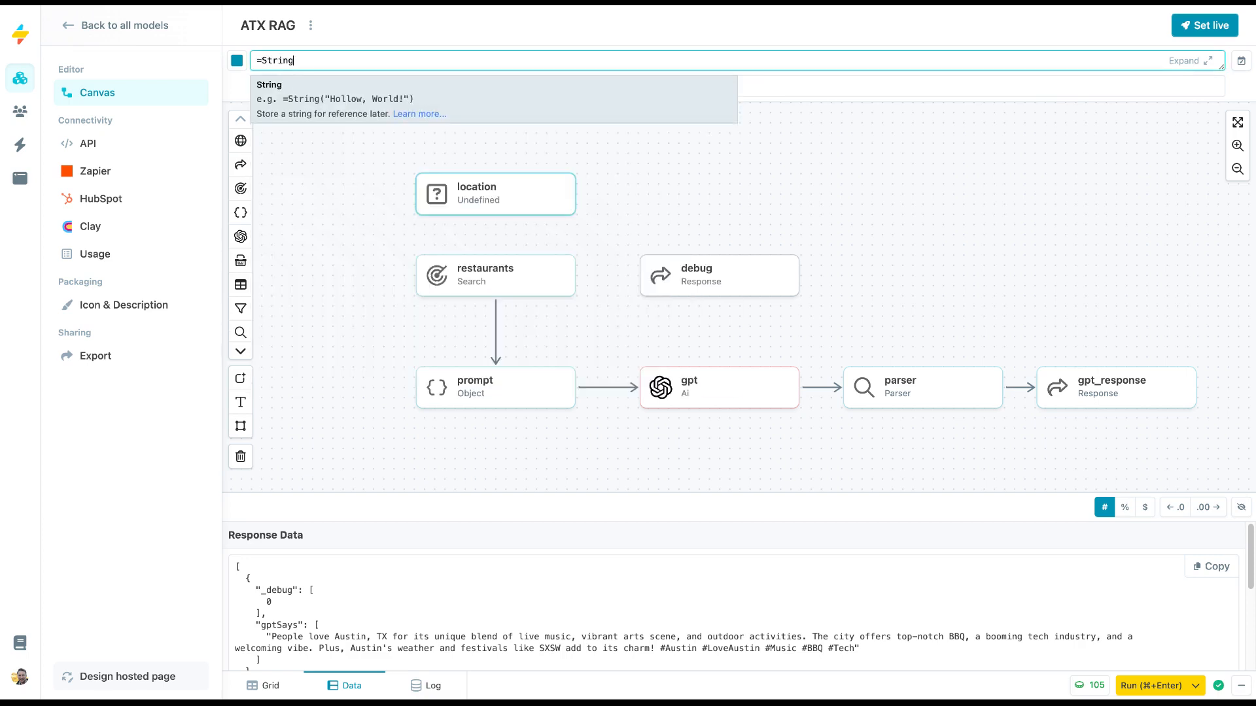
{"action": "type", "text": "("}
{"action": "type", "text": "Atlanta, GA"}
{"action": "type", "text": "\"<geography>)"}
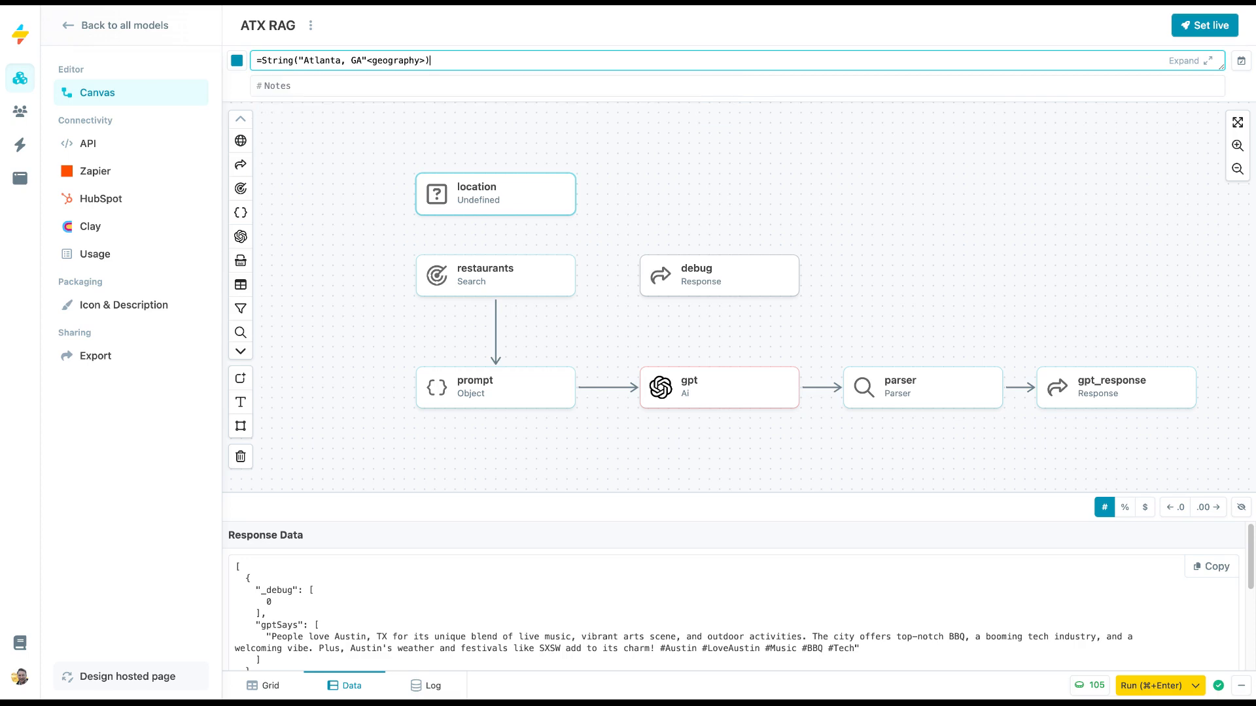
{"action": "left_click", "coordinate": [681, 177]}
Move the location node slightly up and connect its output to the restaurants node.
{"action": "left_click_drag", "start_coordinate": [534, 194], "coordinate": [535, 174]}
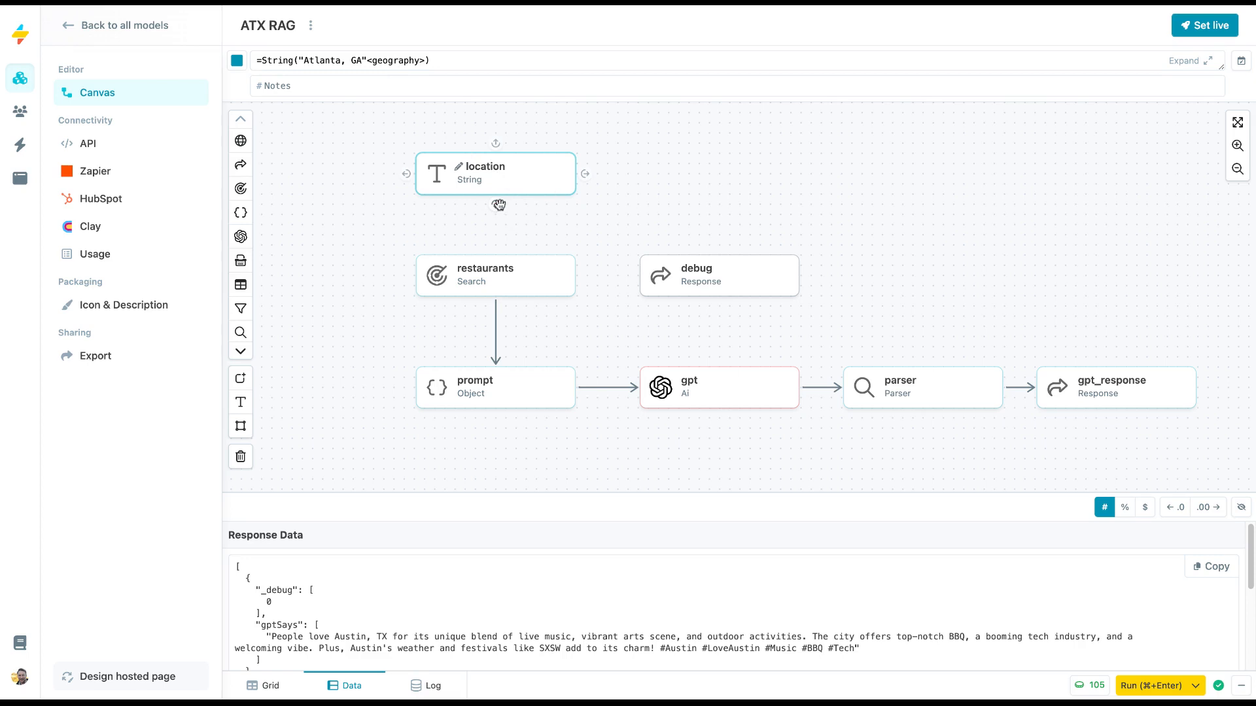
{"action": "left_click", "coordinate": [513, 275]}
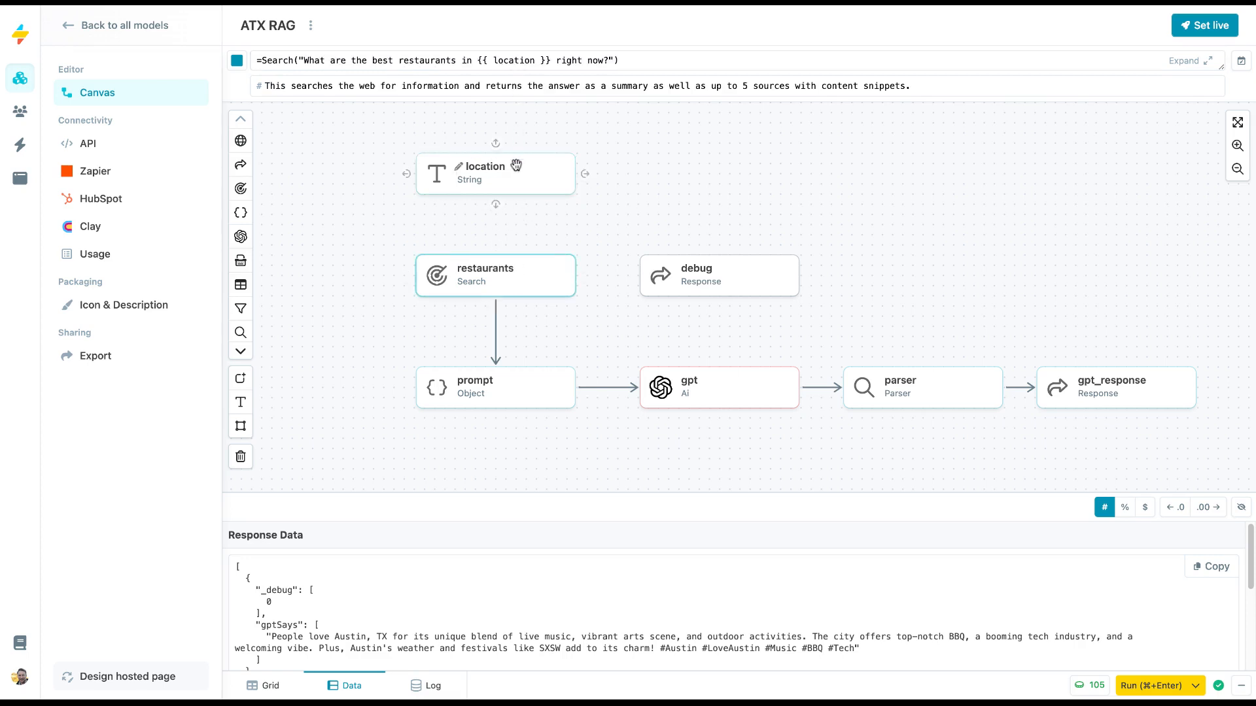
{"action": "left_click_drag", "start_coordinate": [497, 201], "coordinate": [493, 260]}
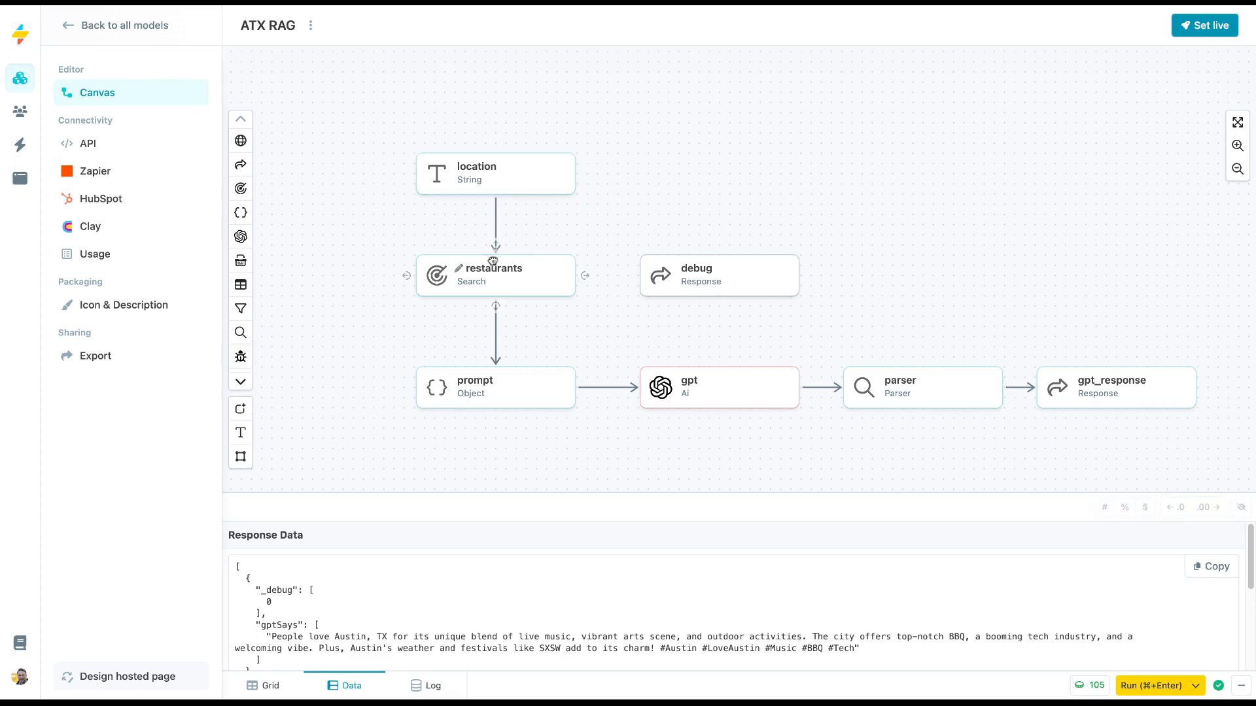
Review the formulas along the flow from location through restaurants, prompt, gpt and parser to gpt_response.
{"action": "left_click", "coordinate": [501, 177]}
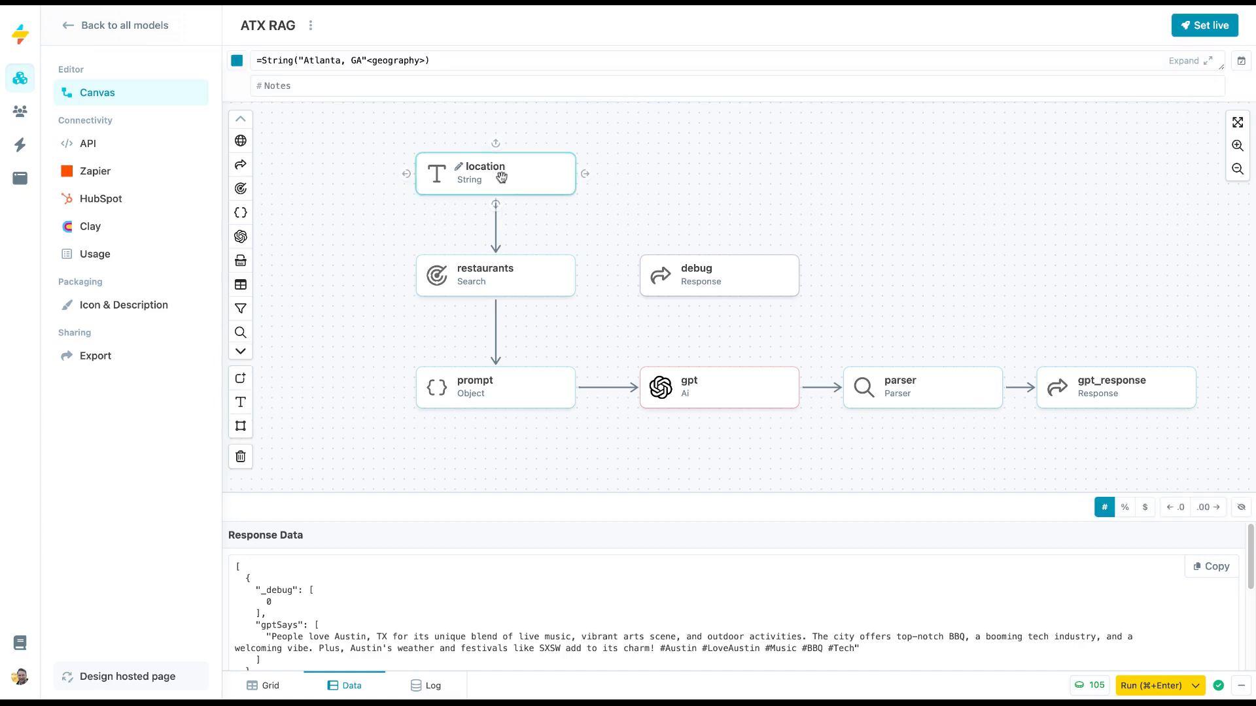
{"action": "left_click", "coordinate": [496, 273]}
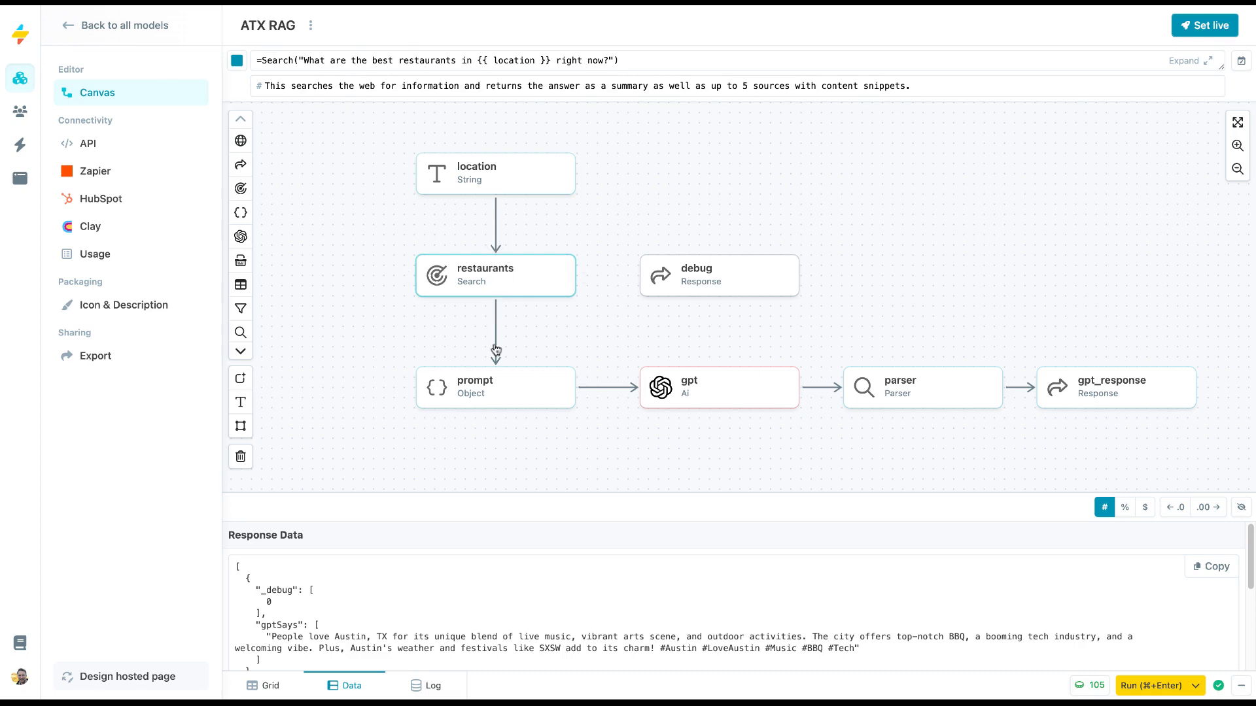
{"action": "left_click", "coordinate": [491, 383]}
{"action": "left_click", "coordinate": [687, 386]}
{"action": "left_click", "coordinate": [898, 381]}
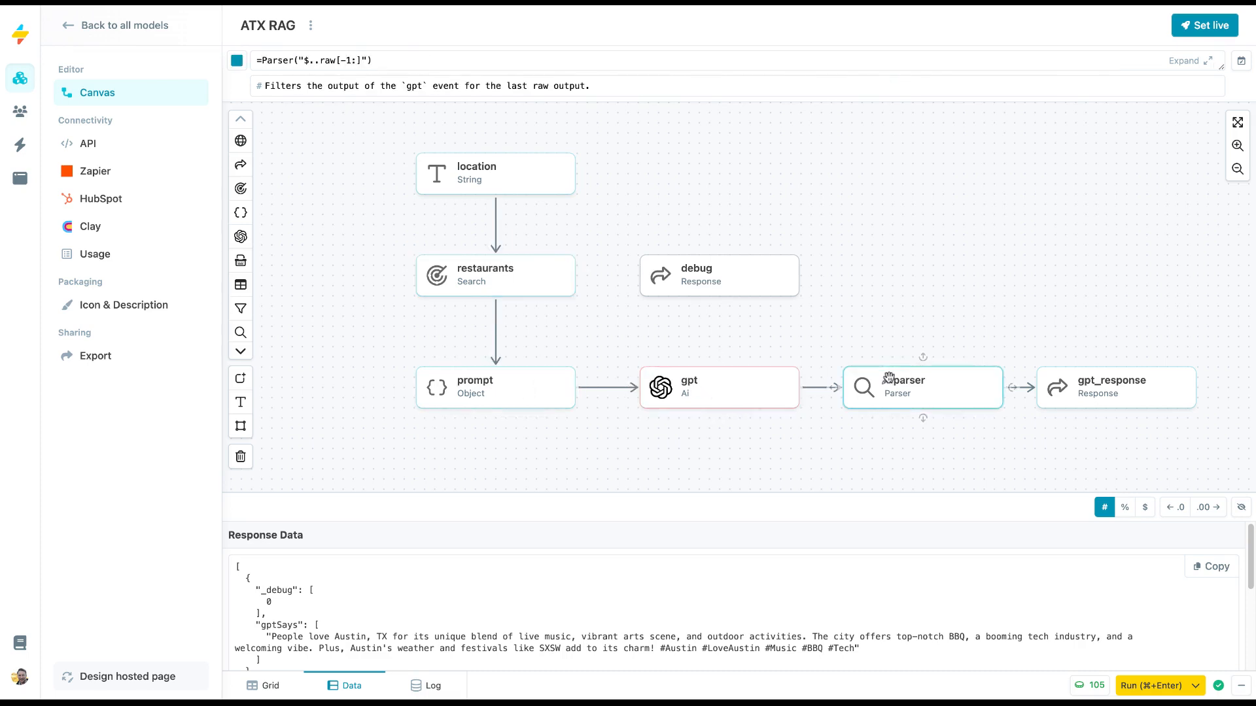
{"action": "left_click", "coordinate": [1093, 385]}
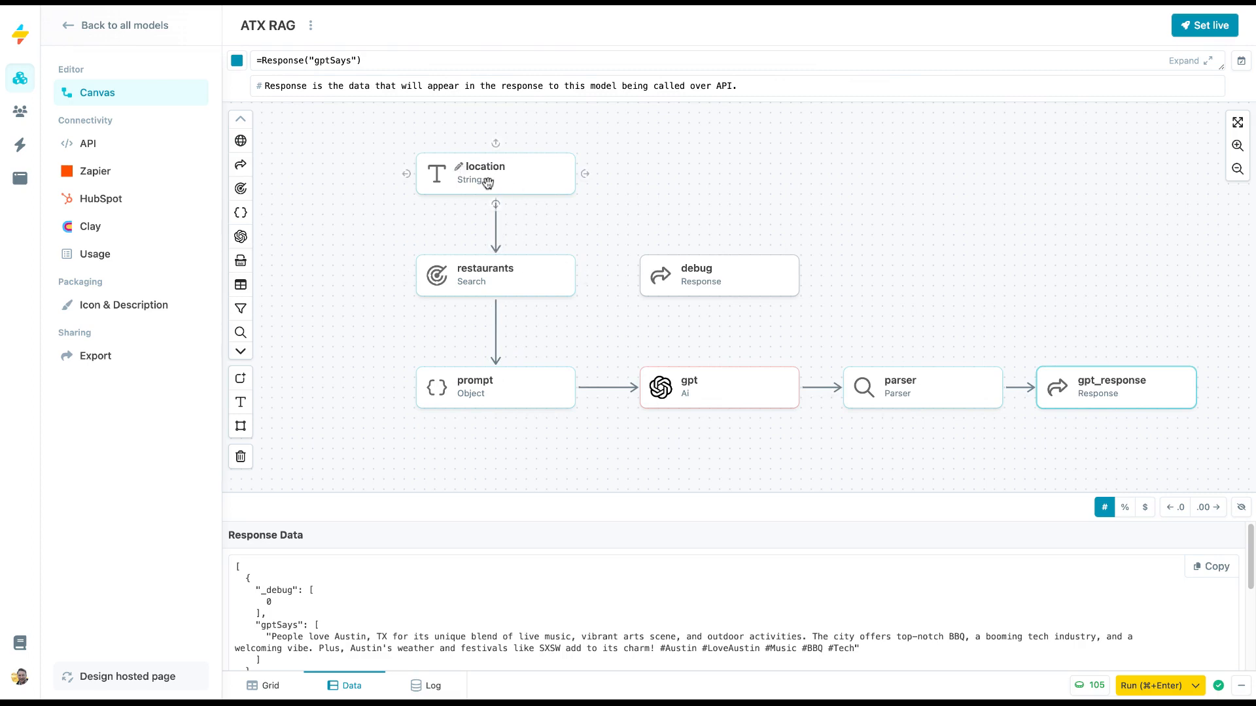
{"action": "left_click", "coordinate": [495, 268]}
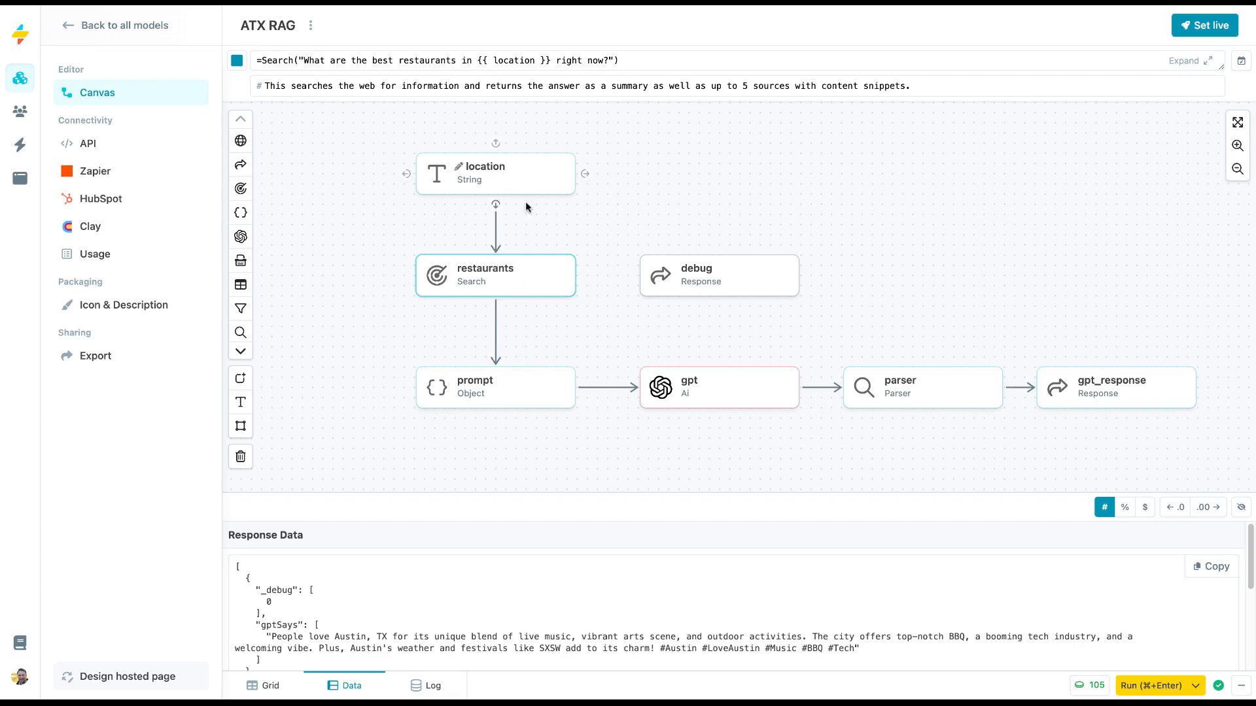
{"action": "left_click", "coordinate": [522, 168]}
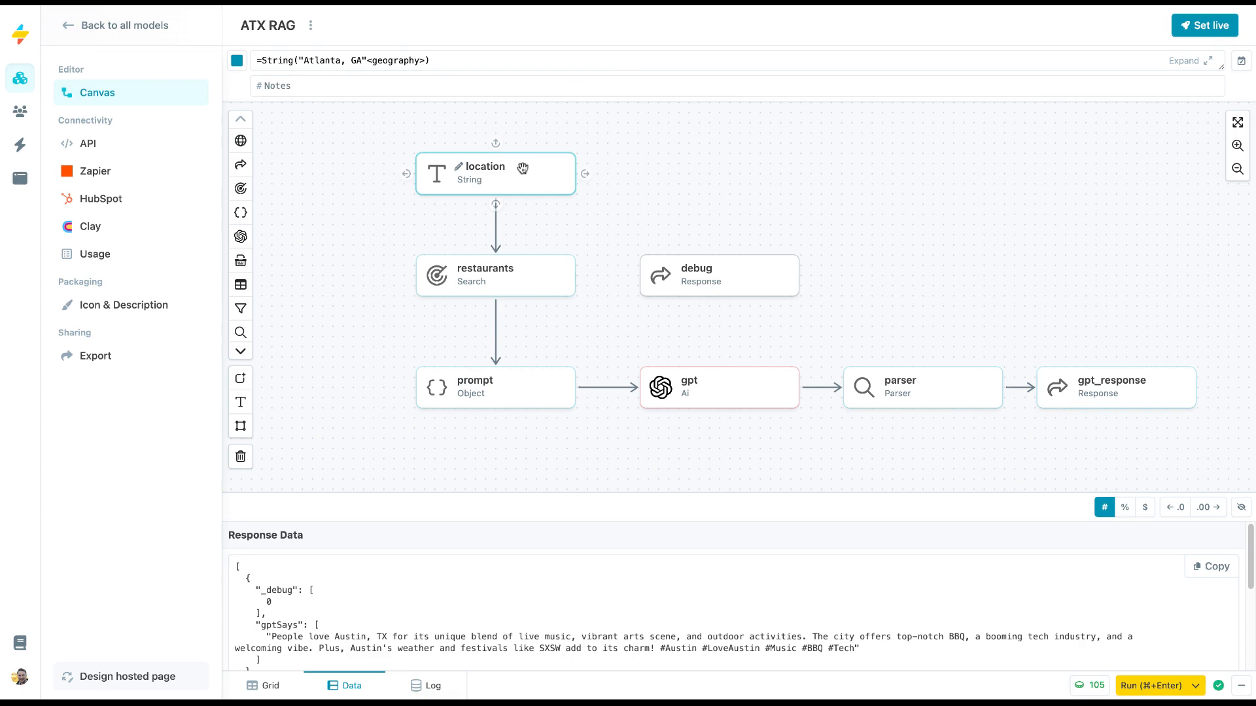
Run the model with the Atlanta location and set it live so it can be run over the web.
{"action": "left_click", "coordinate": [1150, 685]}
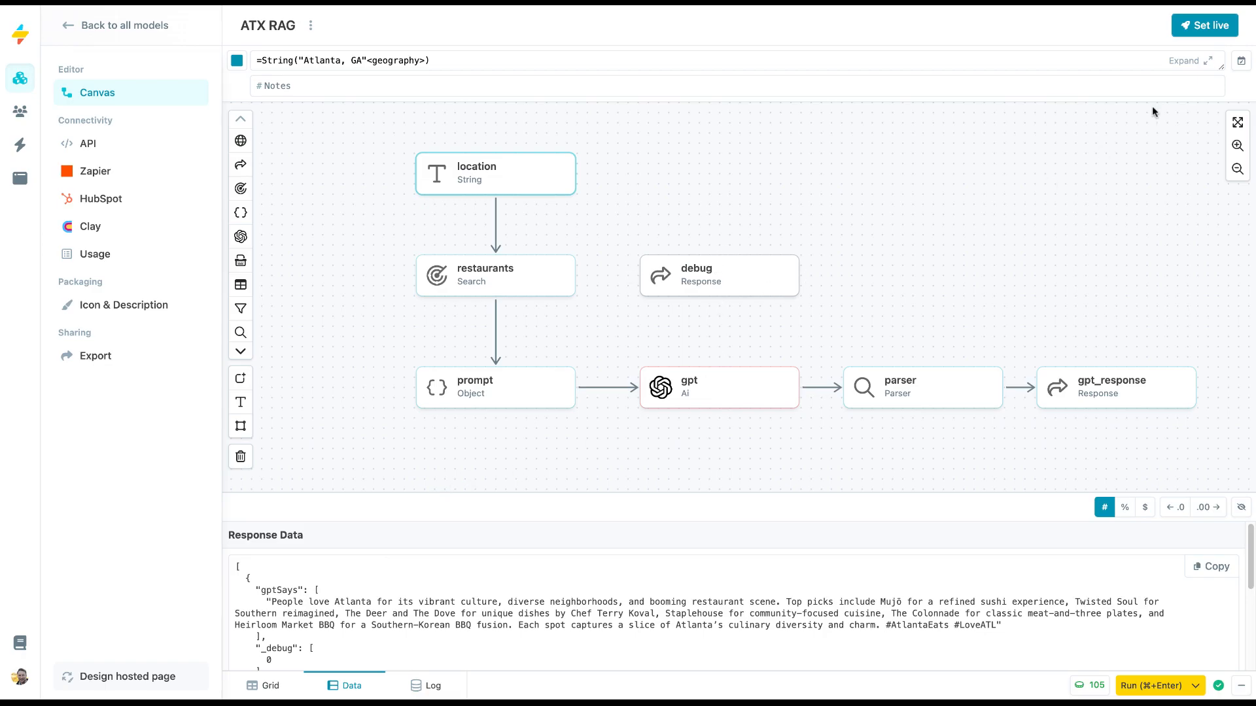
{"action": "left_click", "coordinate": [1200, 29]}
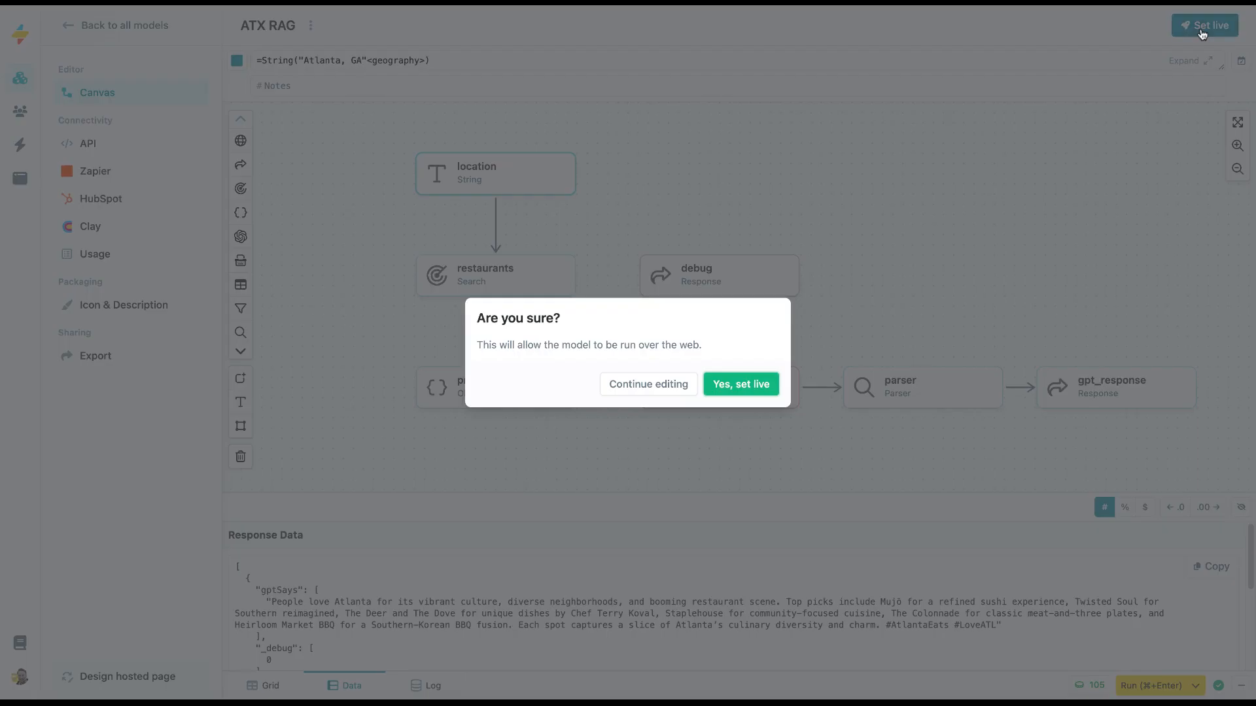
{"action": "left_click", "coordinate": [740, 386]}
{"action": "left_click", "coordinate": [773, 340]}
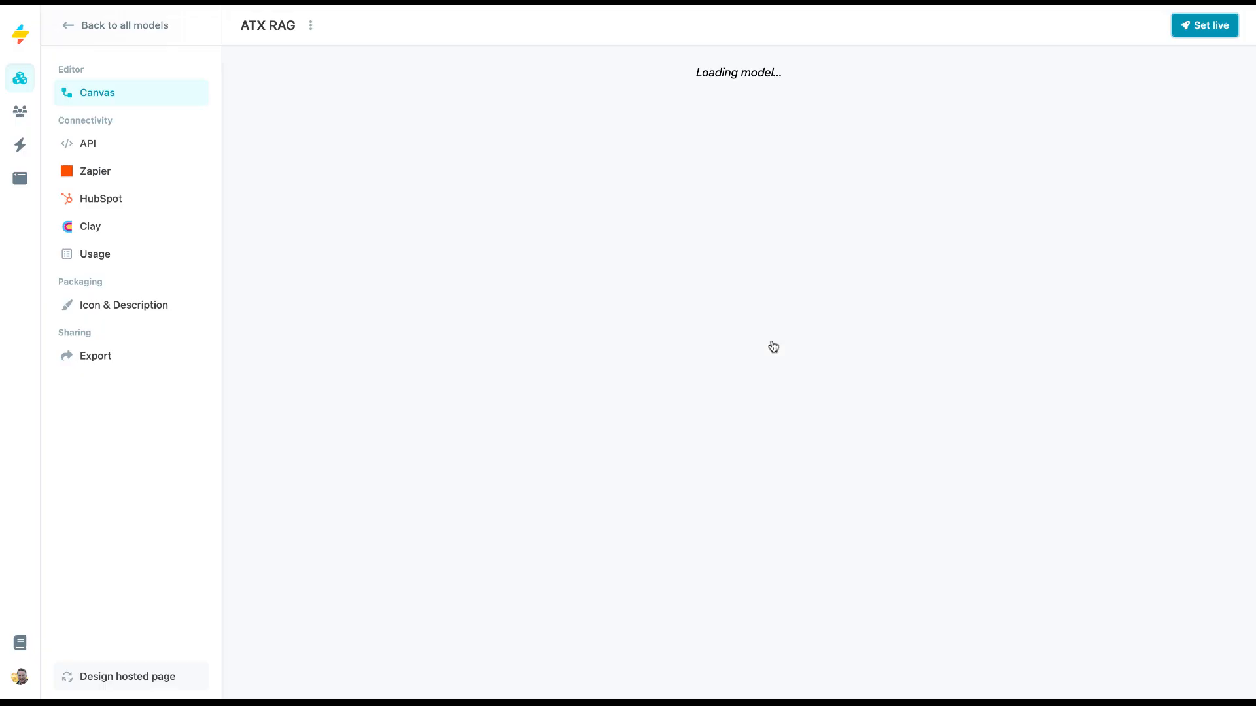
Examine the geography parameter and its value in the Data endpoint's API request body, and return to the canvas.
{"action": "left_click", "coordinate": [96, 146]}
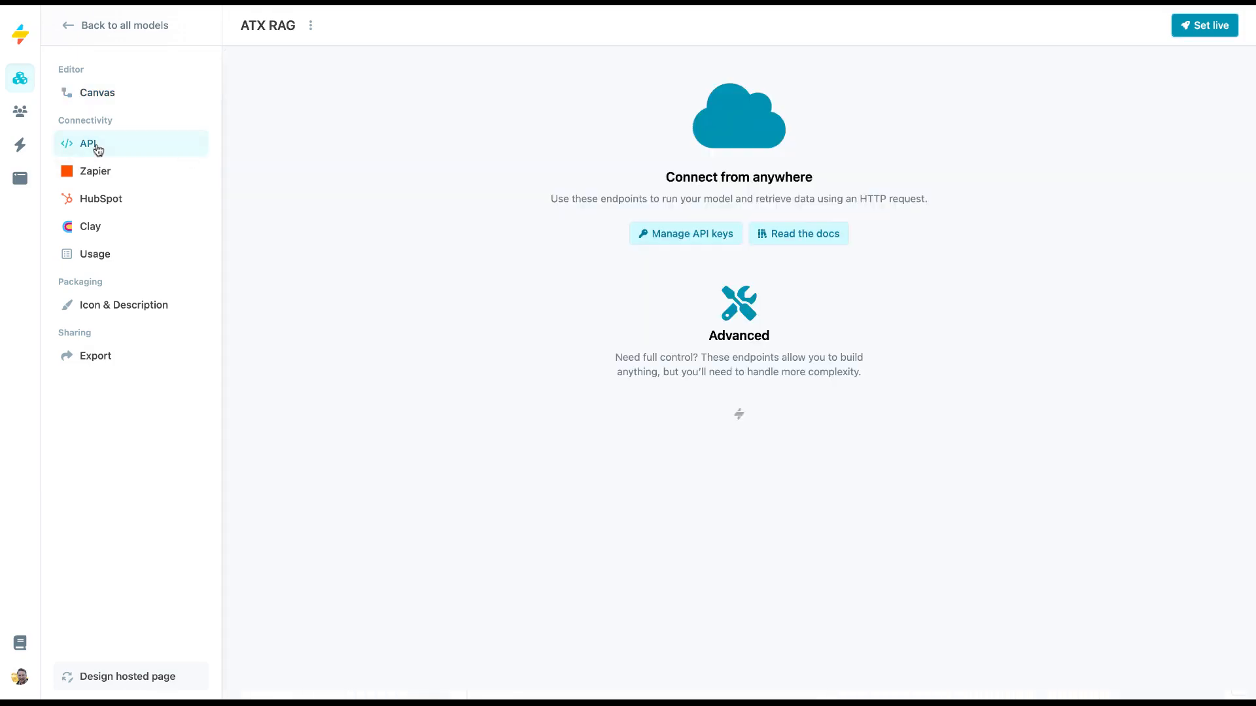
{"action": "double_click", "coordinate": [484, 460]}
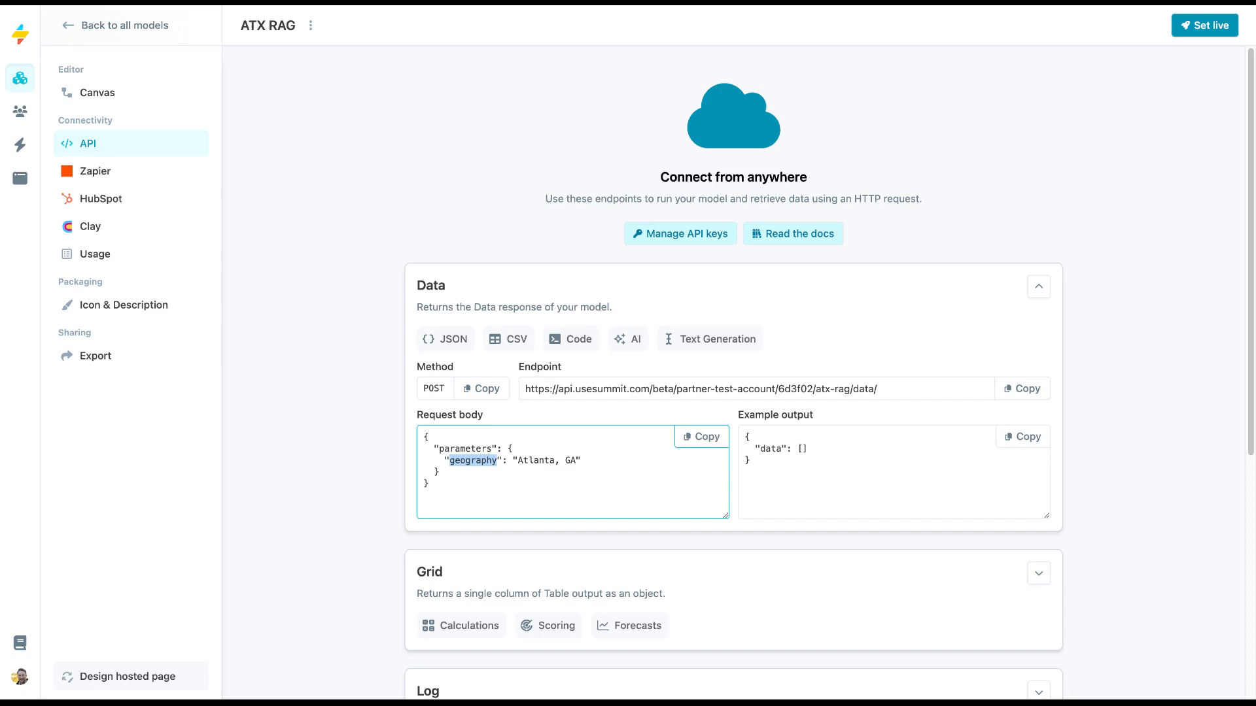
{"action": "left_click", "coordinate": [536, 460]}
{"action": "left_click_drag", "start_coordinate": [578, 462], "coordinate": [516, 464]}
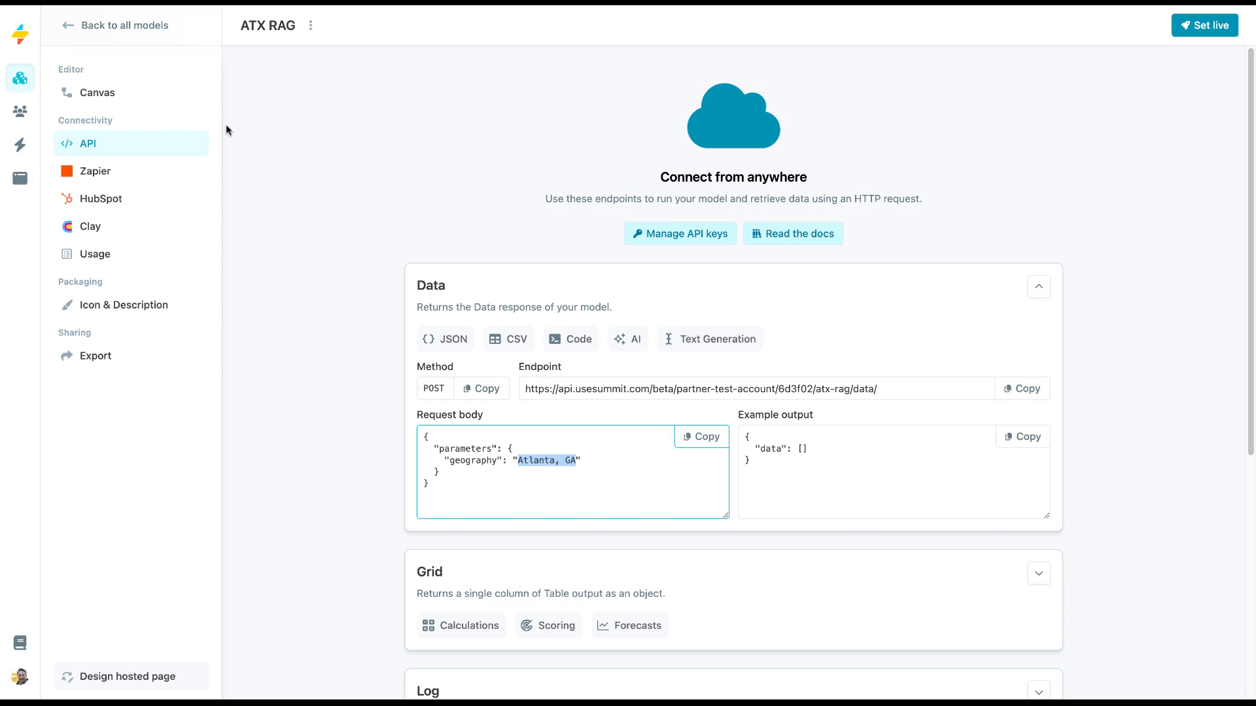
{"action": "left_click", "coordinate": [129, 97]}
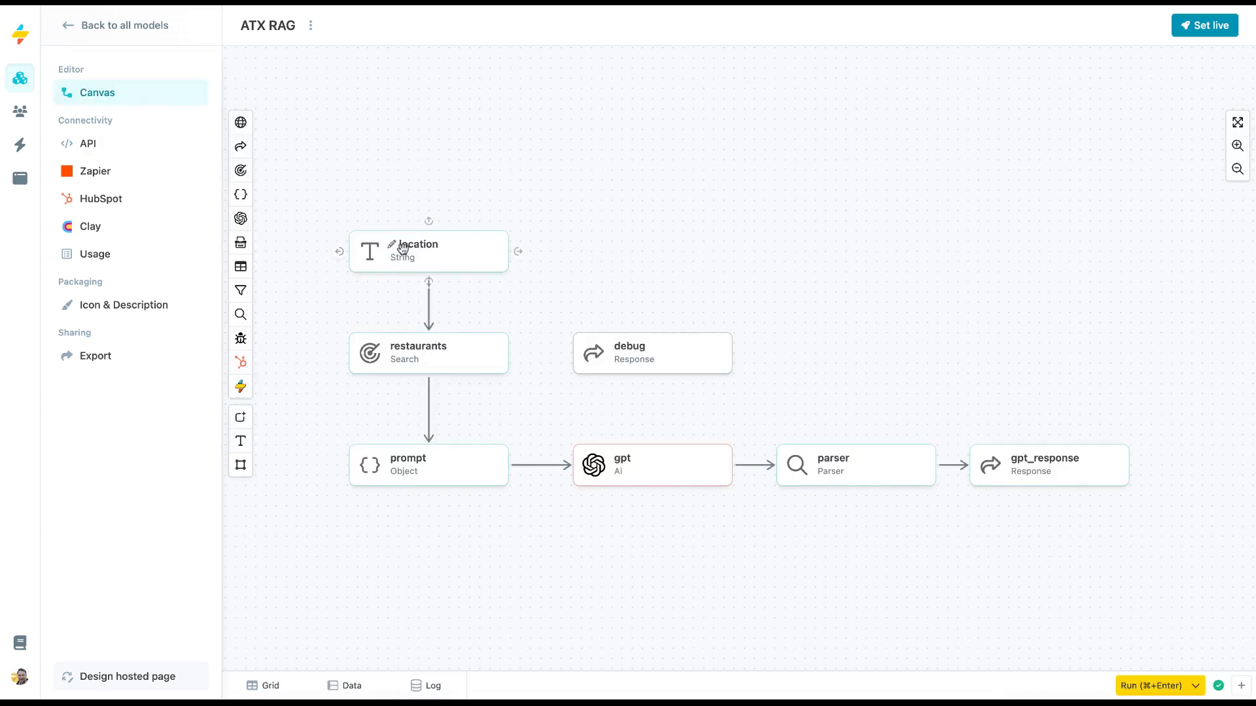